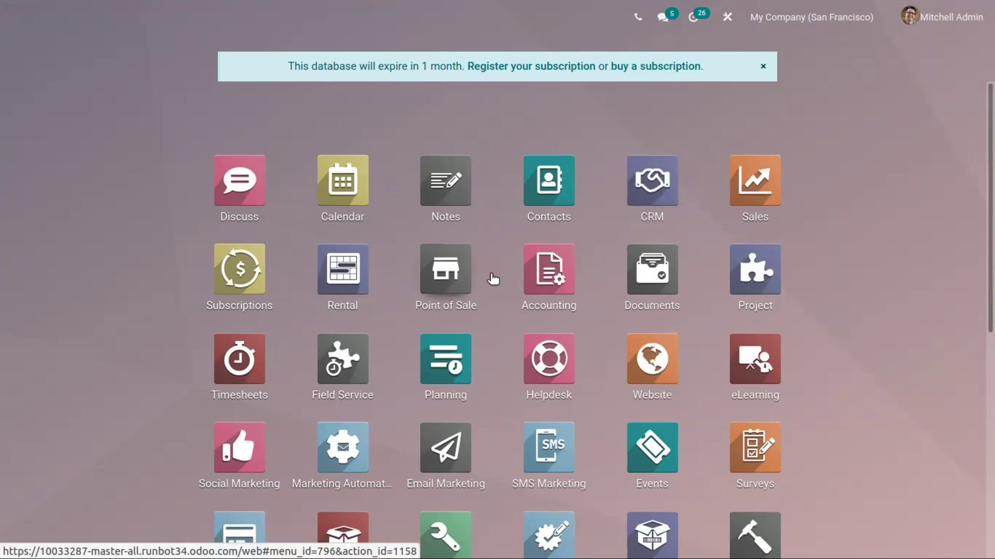
Step: Find the Resellers Commissions For Subscriptions module by searching all apps for 'resel', and install it
{"action": "scroll", "coordinate": [409, 461], "scroll_direction": "down", "scroll_amount": 7}
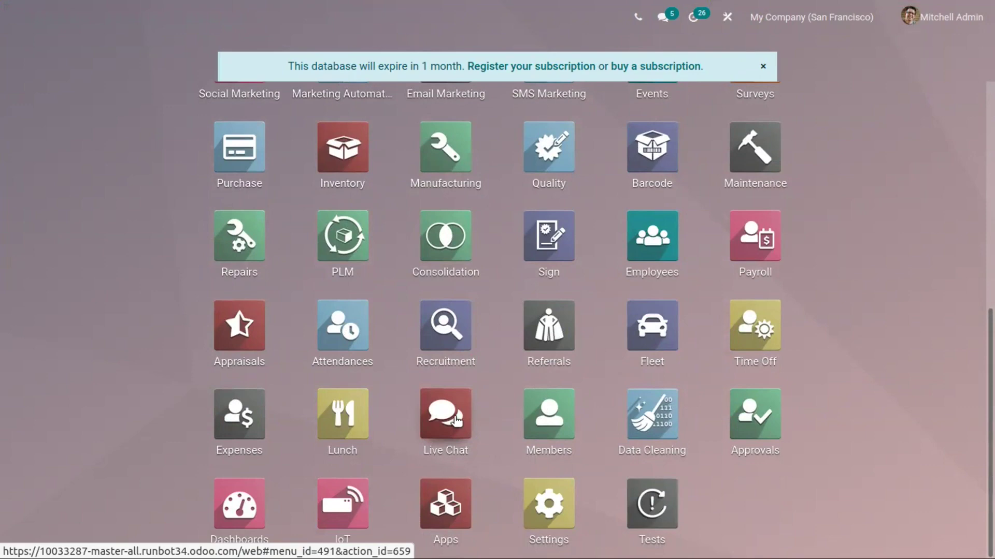
{"action": "scroll", "coordinate": [455, 437], "scroll_direction": "up", "scroll_amount": 5}
{"action": "scroll", "coordinate": [455, 437], "scroll_direction": "up", "scroll_amount": 3}
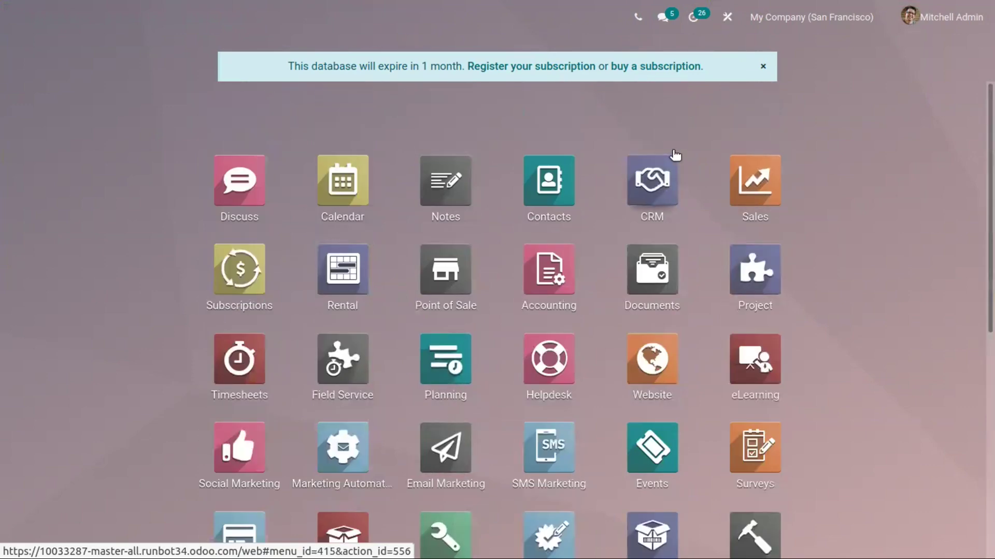
{"action": "scroll", "coordinate": [695, 272], "scroll_direction": "down", "scroll_amount": 8}
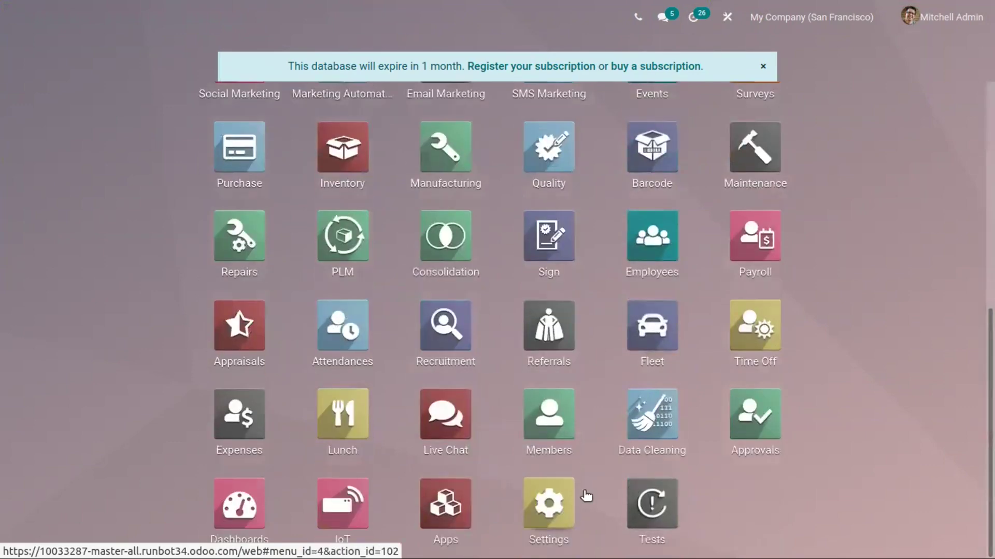
{"action": "left_click", "coordinate": [460, 492]}
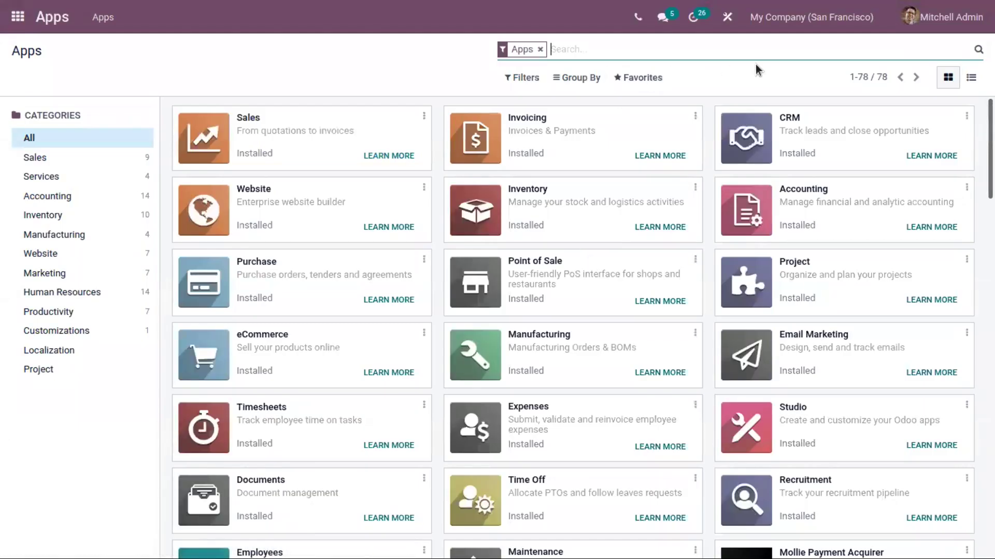
{"action": "left_click", "coordinate": [539, 50]}
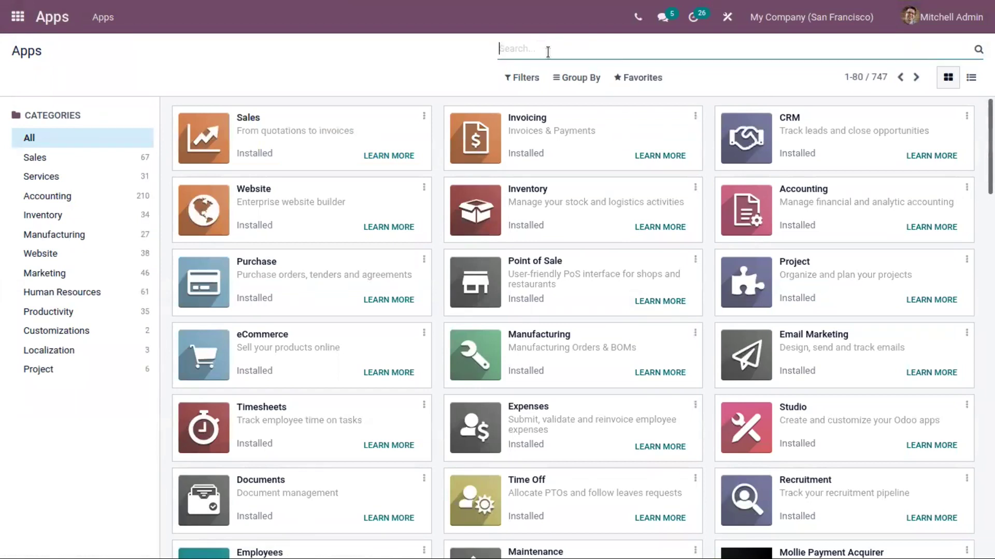
{"action": "type", "text": "resell"}
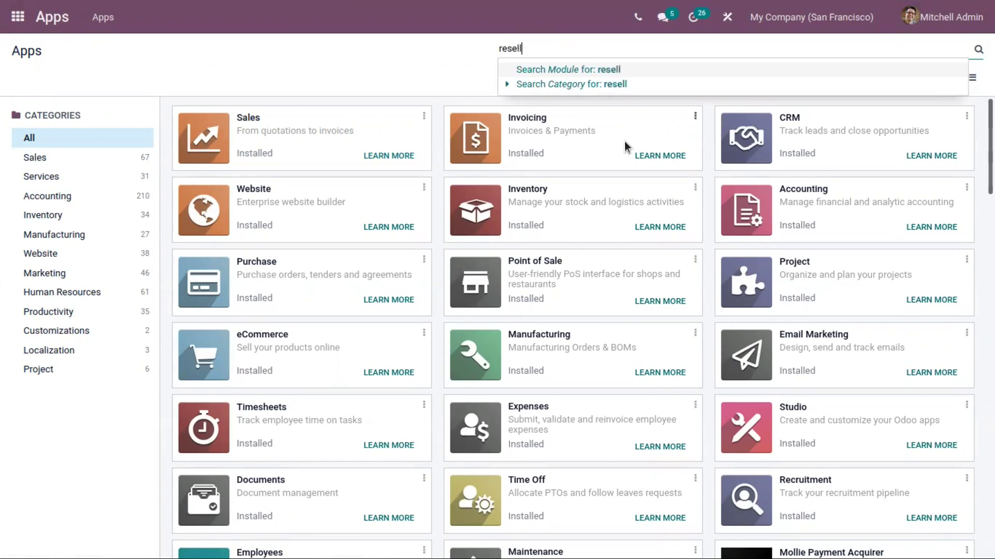
{"action": "key", "text": "BackSpace"}
{"action": "key", "text": "Return"}
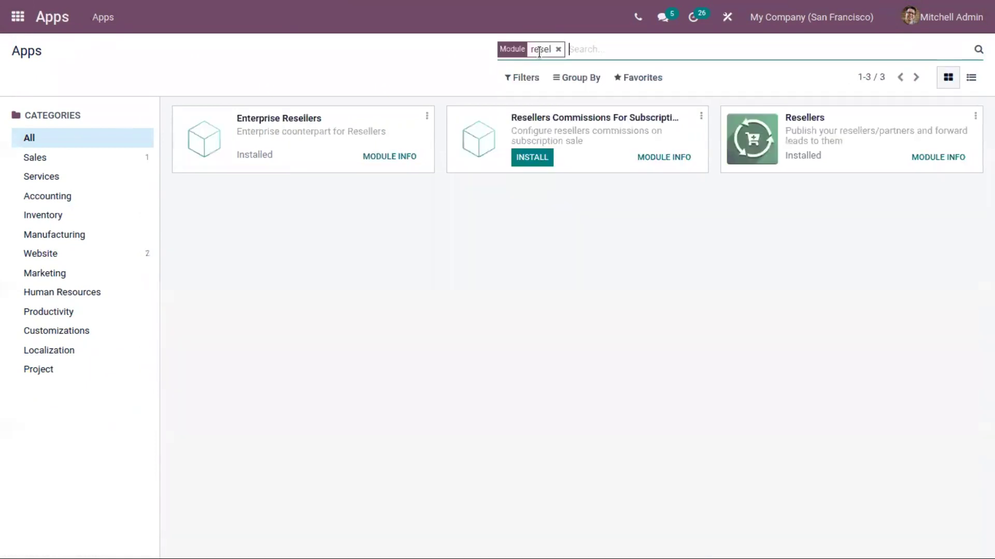
{"action": "left_click", "coordinate": [532, 157]}
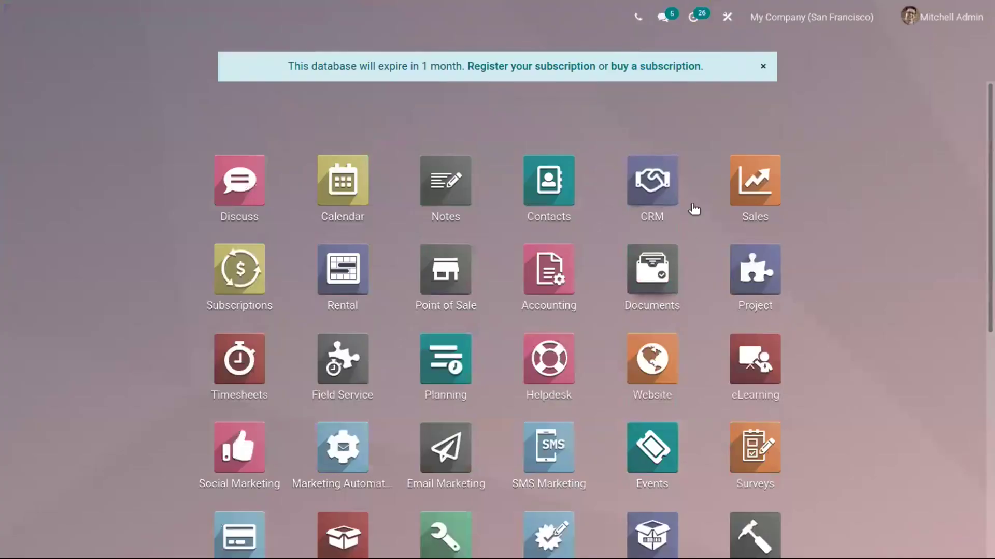
{"action": "left_click", "coordinate": [652, 184]}
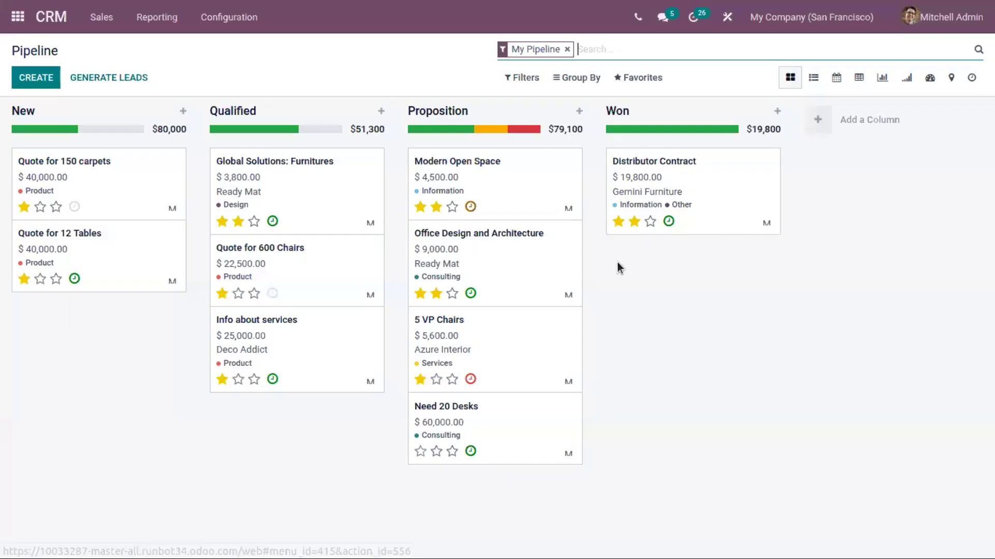
Step: Go to CRM Configuration > Resellers > Commission Plans
{"action": "left_click", "coordinate": [234, 17]}
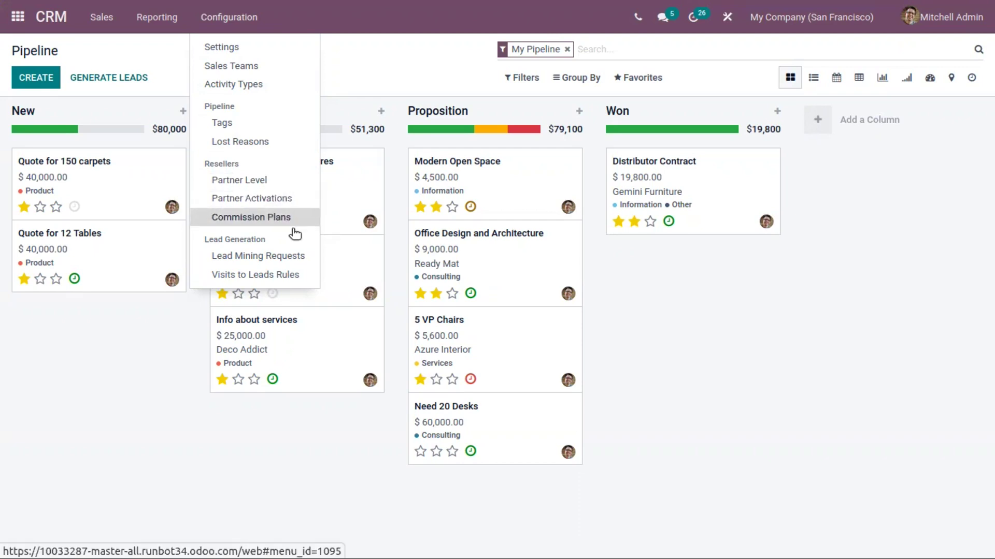
{"action": "left_click", "coordinate": [277, 218]}
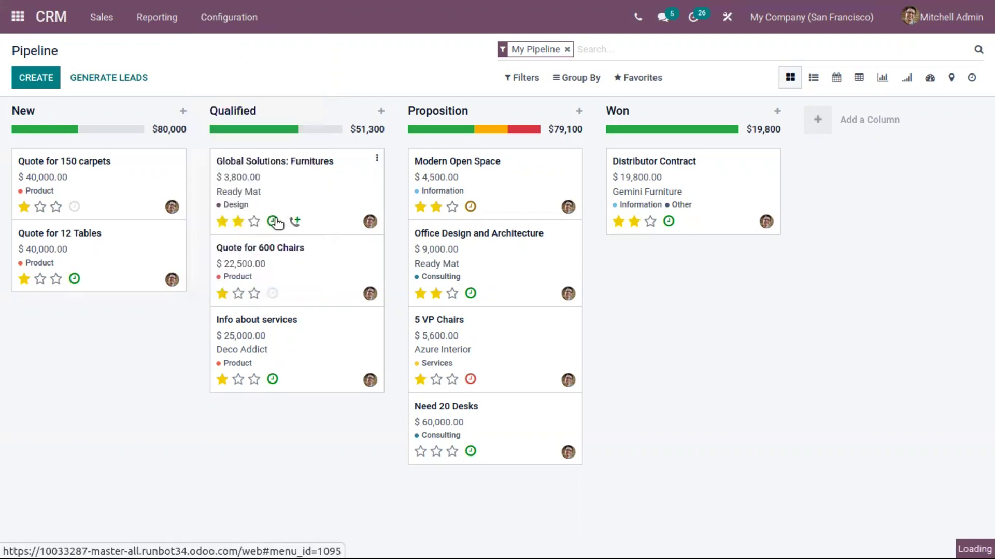
Step: Create a new commission plan and enter 'Commission 20%' as its name
{"action": "left_click", "coordinate": [33, 82]}
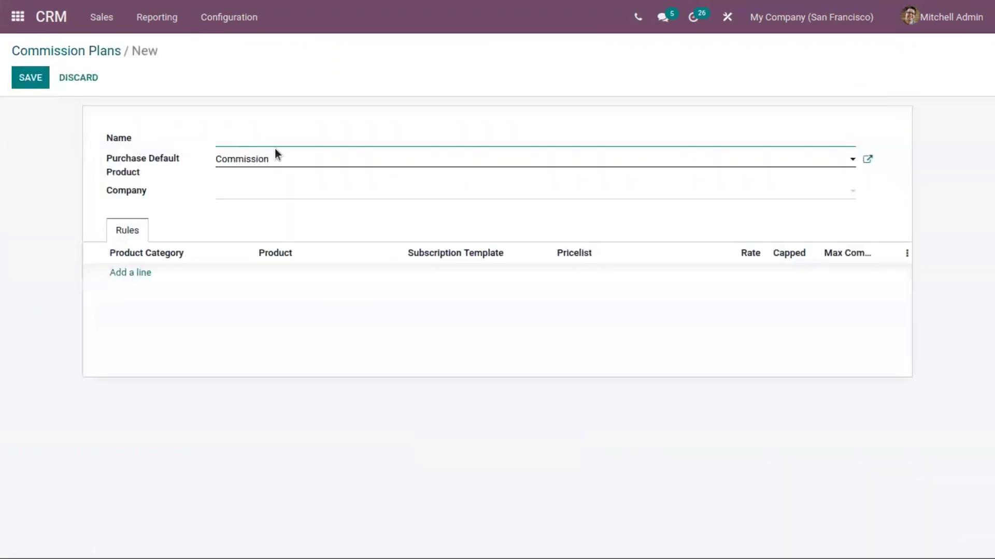
{"action": "type", "text": "Commission 20%"}
{"action": "left_click", "coordinate": [869, 159]}
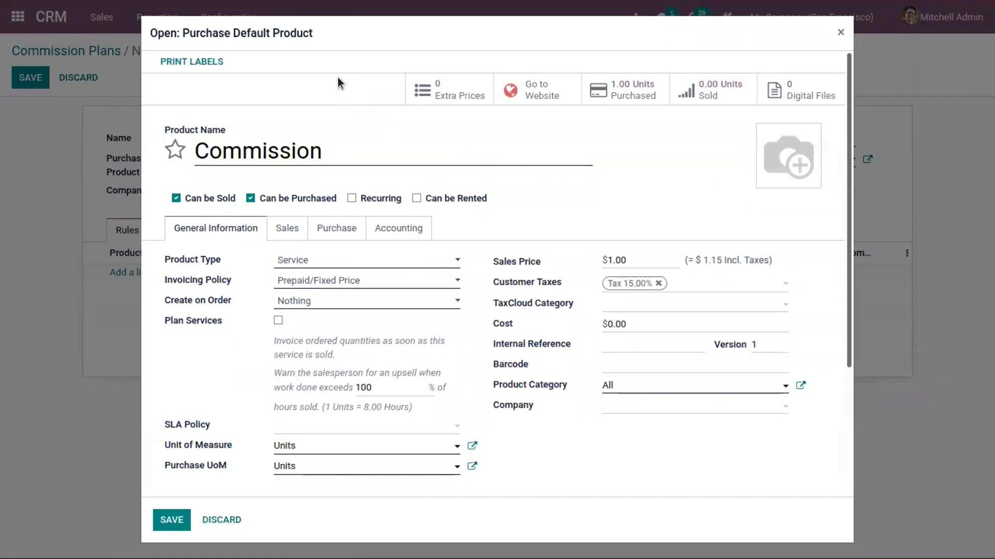
{"action": "left_click_drag", "start_coordinate": [337, 152], "coordinate": [195, 142]}
{"action": "left_click", "coordinate": [229, 79]}
{"action": "left_click", "coordinate": [842, 33]}
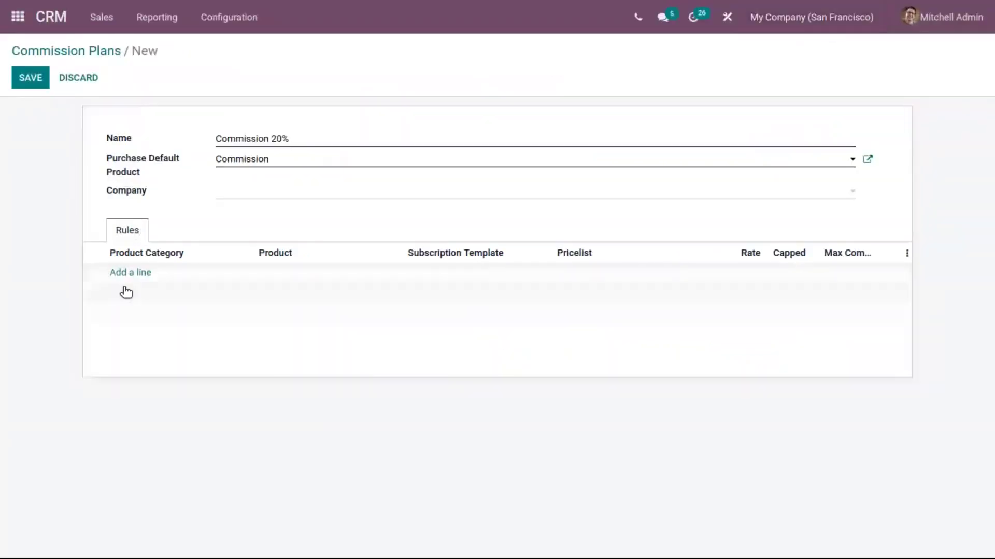
Step: Add a rule for All / Saleable / Office Furniture and [E-COM07] Large Cabinet, with no subscription template
{"action": "left_click", "coordinate": [143, 274]}
{"action": "left_click", "coordinate": [144, 279]}
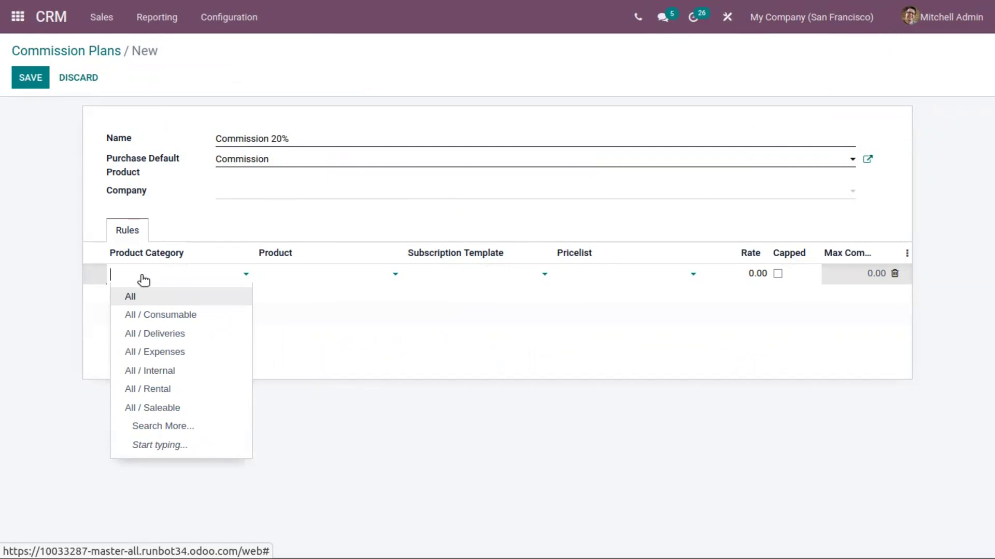
{"action": "left_click", "coordinate": [185, 425]}
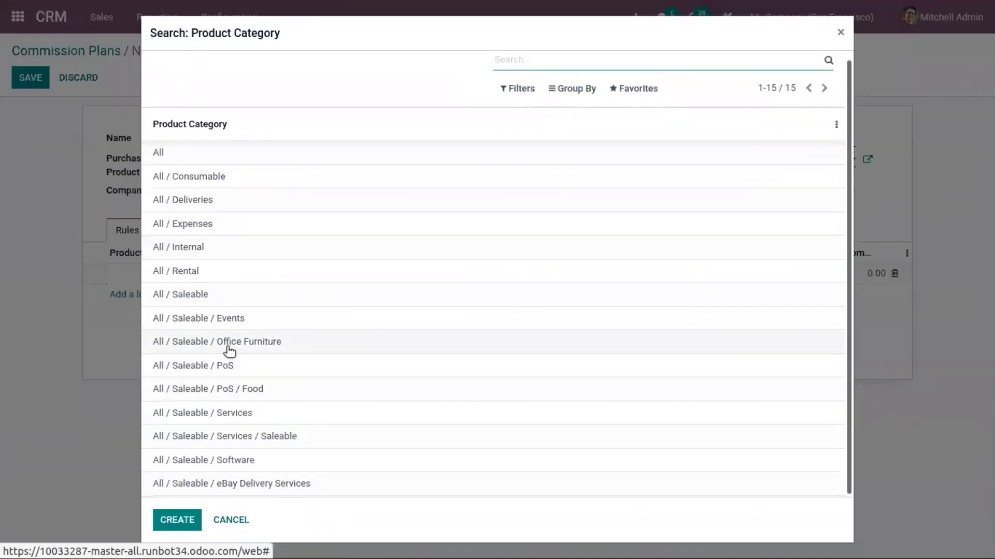
{"action": "left_click", "coordinate": [209, 340]}
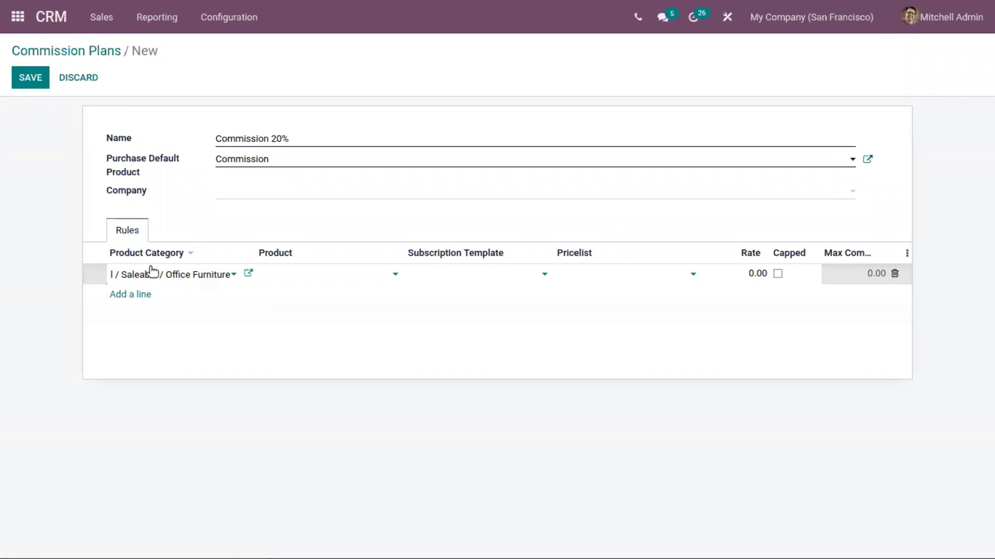
{"action": "left_click", "coordinate": [286, 279]}
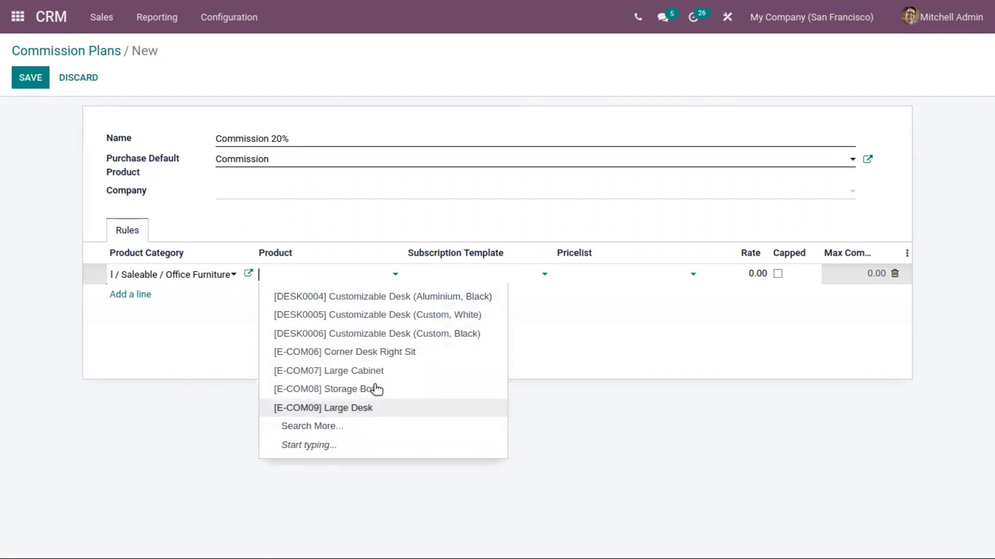
{"action": "left_click", "coordinate": [335, 379]}
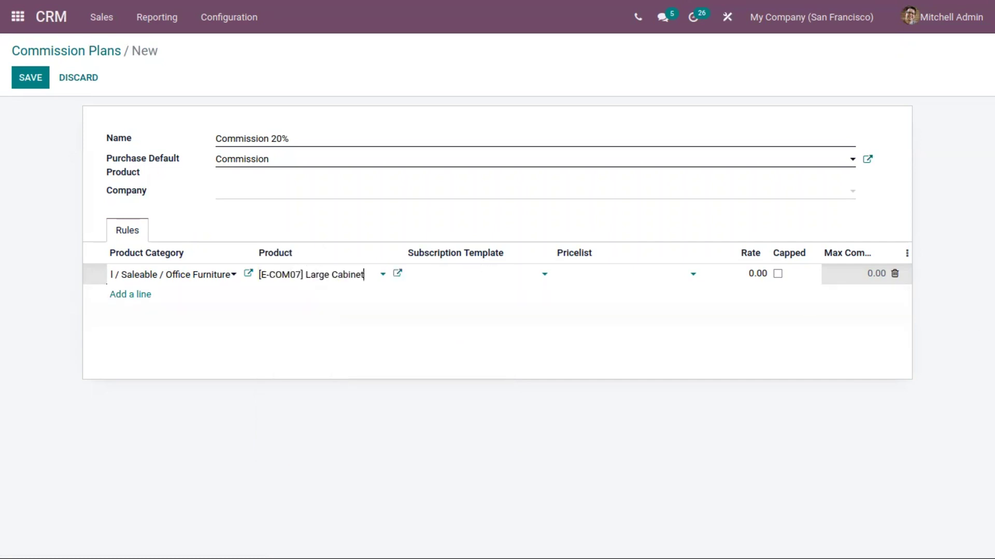
{"action": "left_click", "coordinate": [512, 279]}
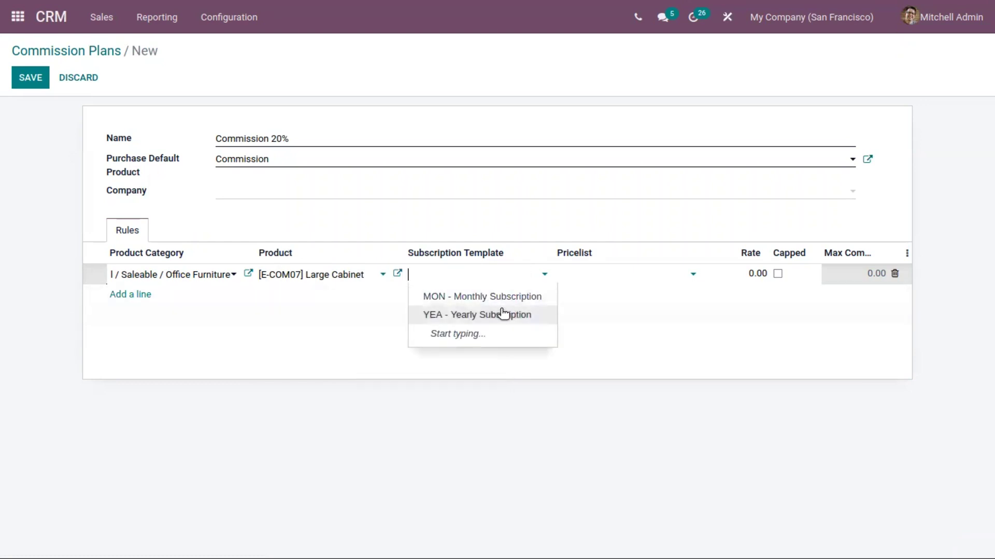
{"action": "left_click", "coordinate": [579, 407]}
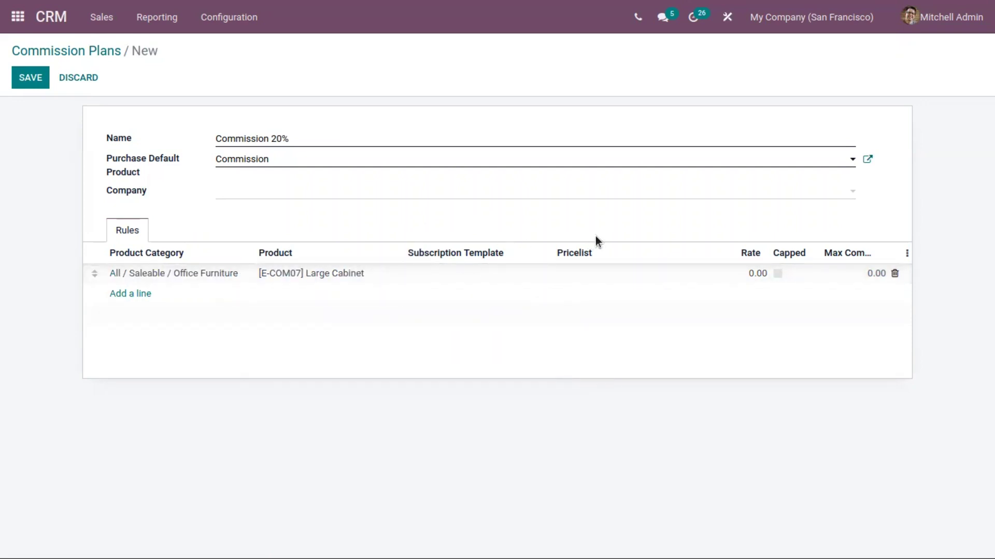
Step: Set the rule's pricelist to Public Pricelist (USD) and its rate to 20
{"action": "left_click", "coordinate": [580, 270]}
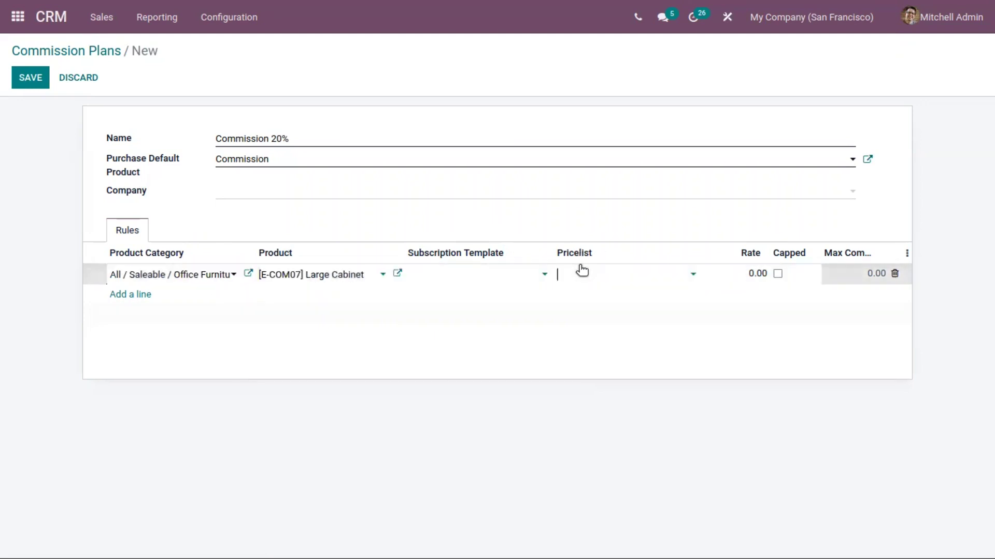
{"action": "left_click", "coordinate": [621, 279]}
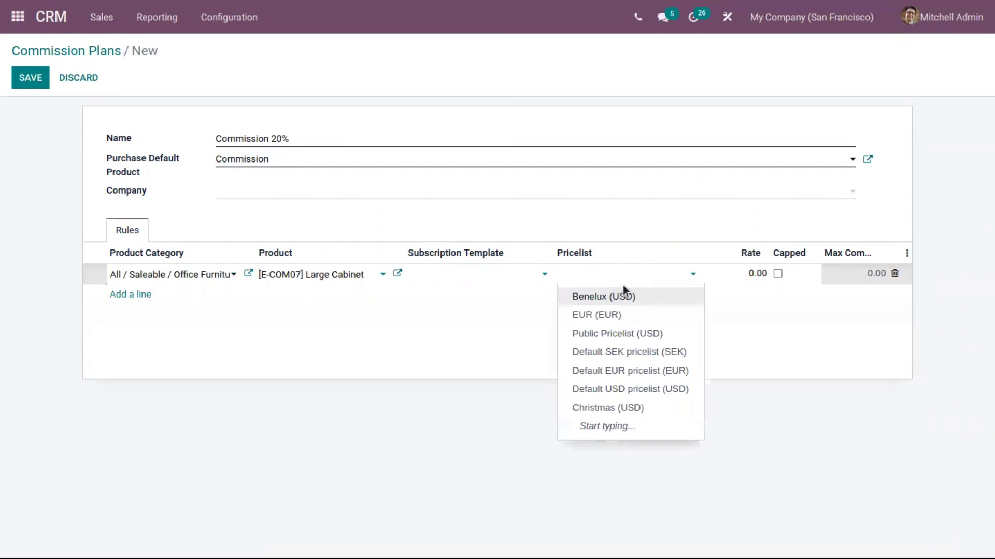
{"action": "left_click", "coordinate": [637, 332]}
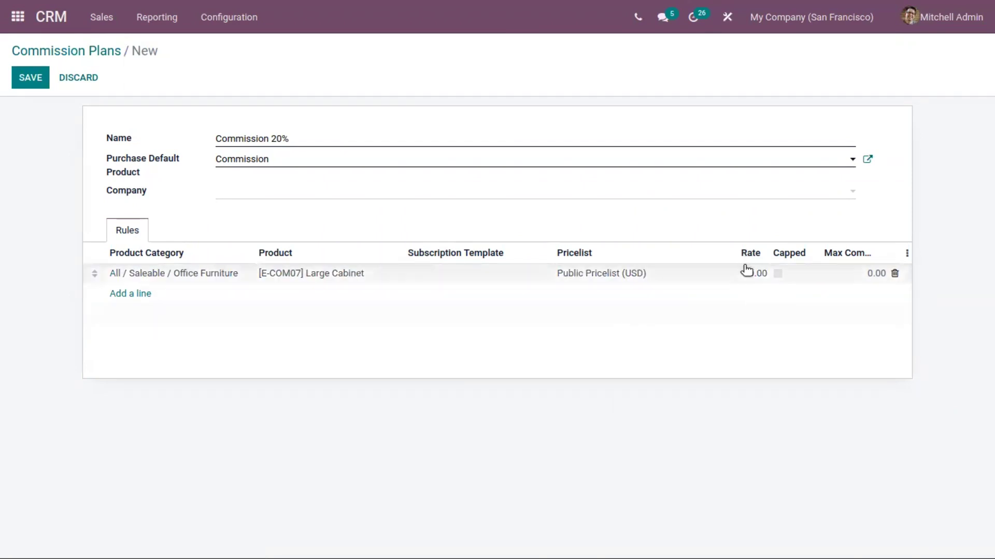
{"action": "left_click", "coordinate": [752, 274]}
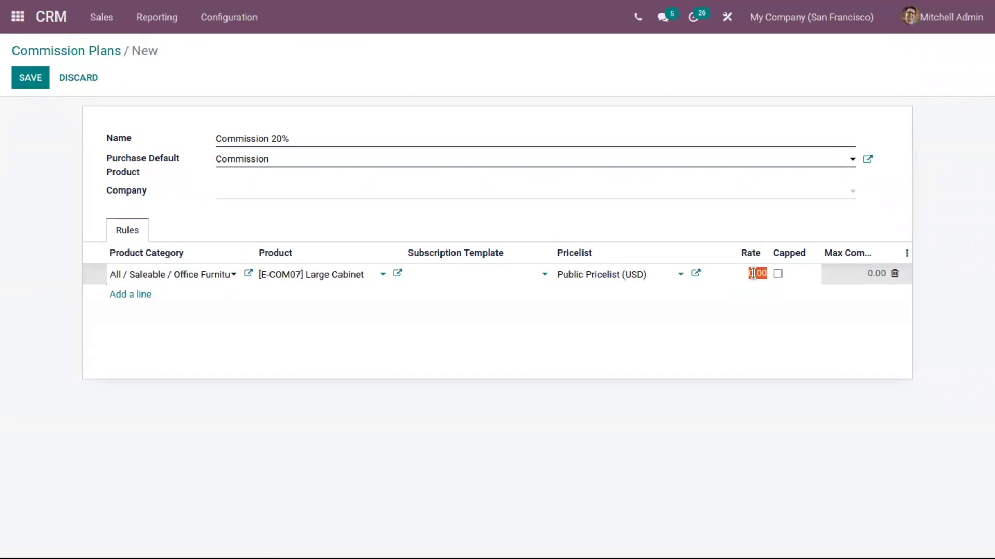
{"action": "type", "text": "20"}
{"action": "left_click", "coordinate": [758, 214]}
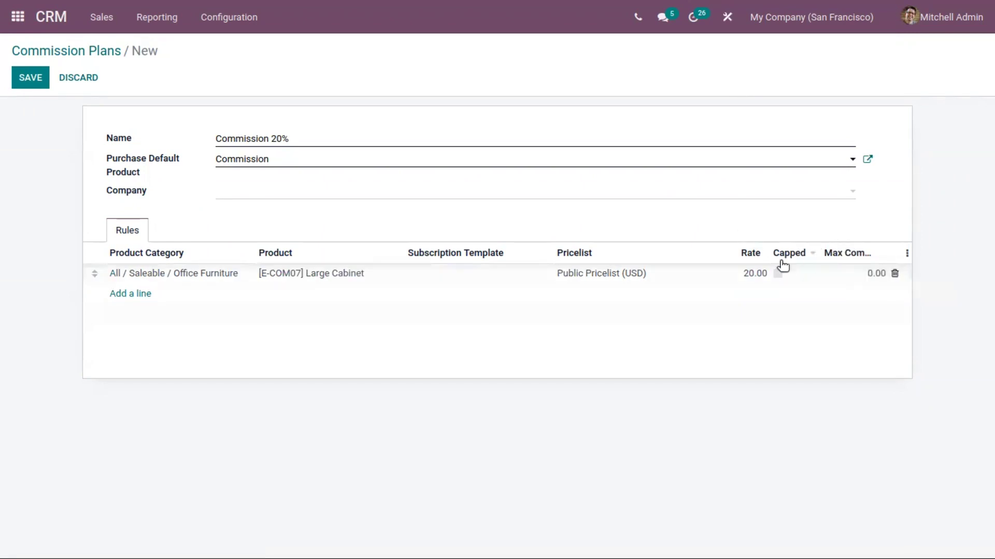
Step: Mark the rule as capped with a 5000 maximum commission, then save the plan
{"action": "left_click", "coordinate": [778, 274]}
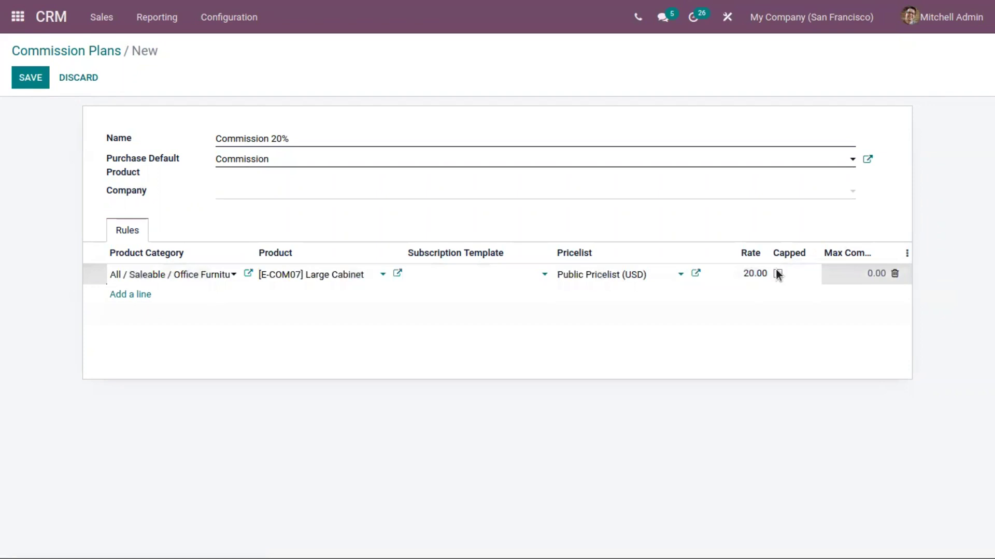
{"action": "left_click", "coordinate": [777, 274]}
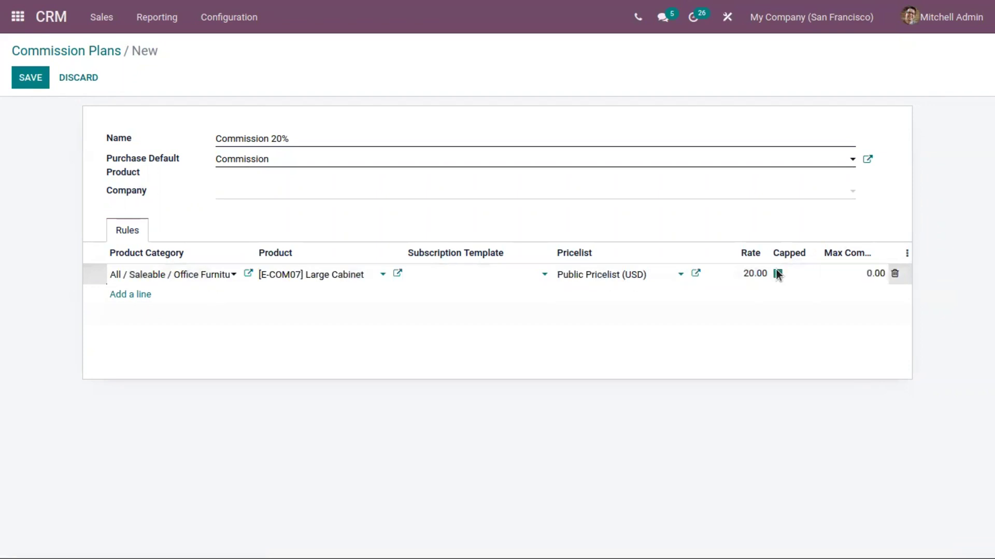
{"action": "left_click", "coordinate": [870, 274]}
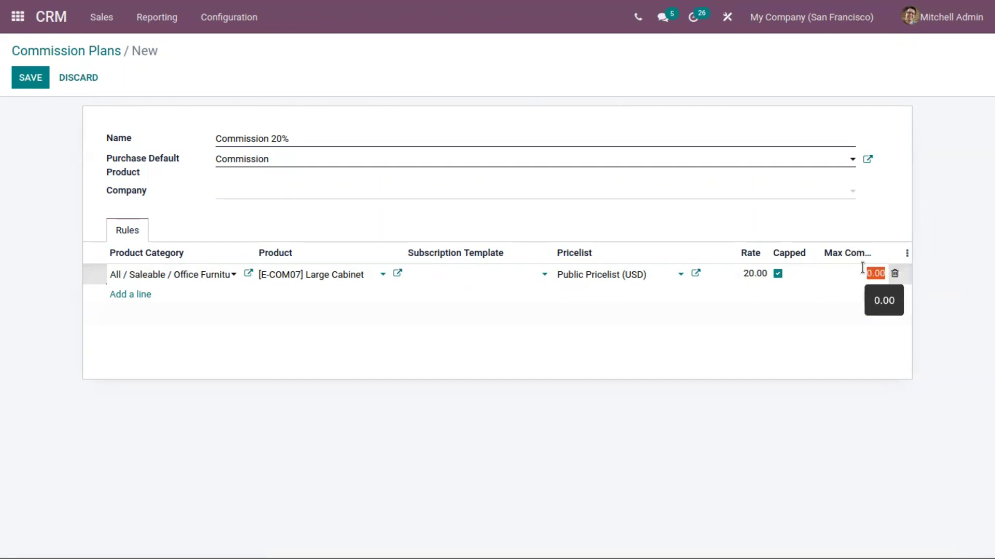
{"action": "key", "text": "BackSpace"}
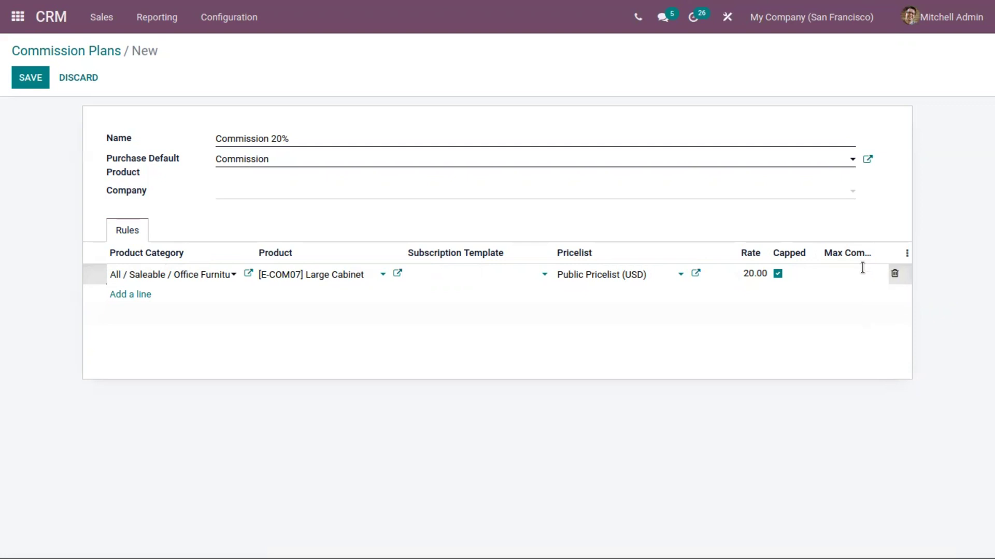
{"action": "type", "text": "5000"}
{"action": "left_click", "coordinate": [900, 238]}
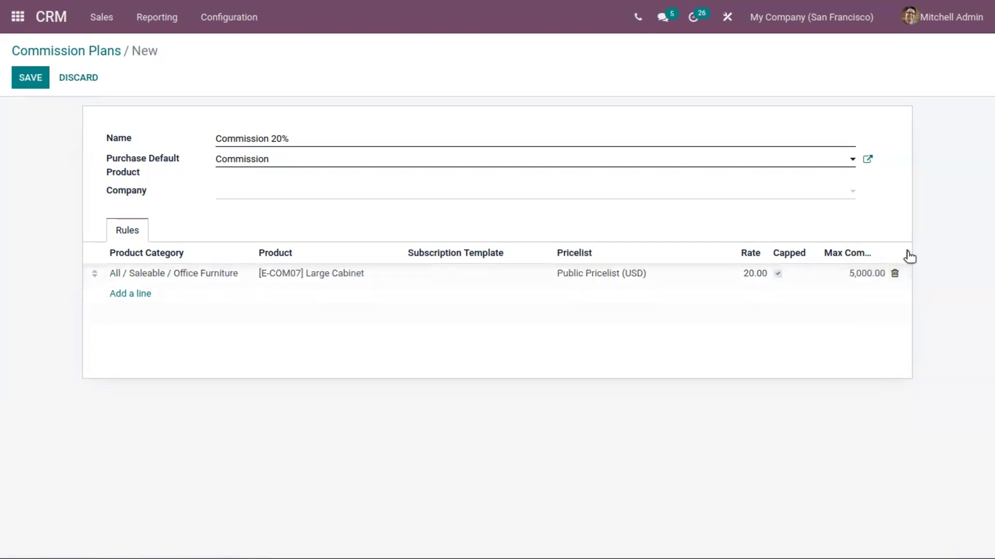
{"action": "left_click", "coordinate": [905, 253]}
{"action": "left_click", "coordinate": [32, 80]}
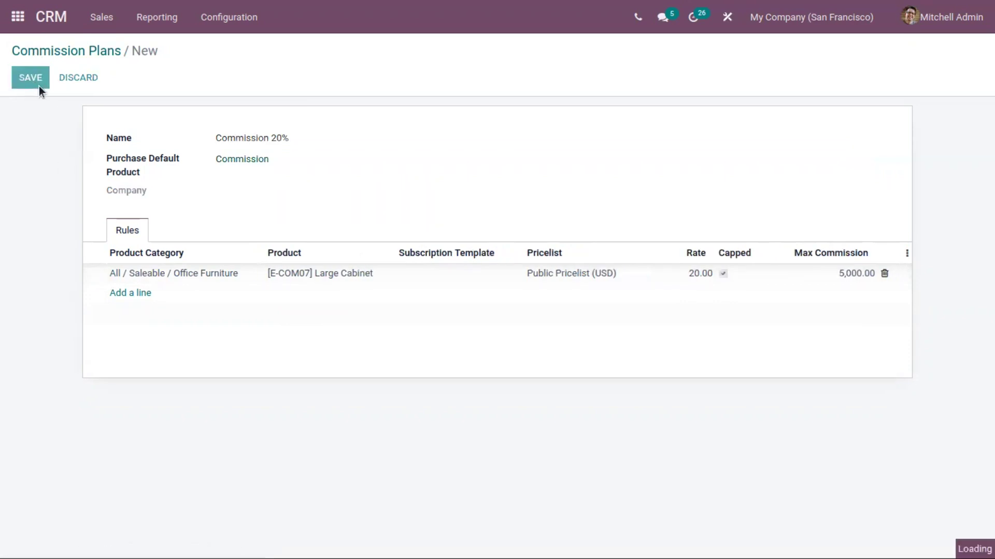
Step: Return to the Commission Plans list, then open the Resellers Partner Level list
{"action": "left_click", "coordinate": [62, 52]}
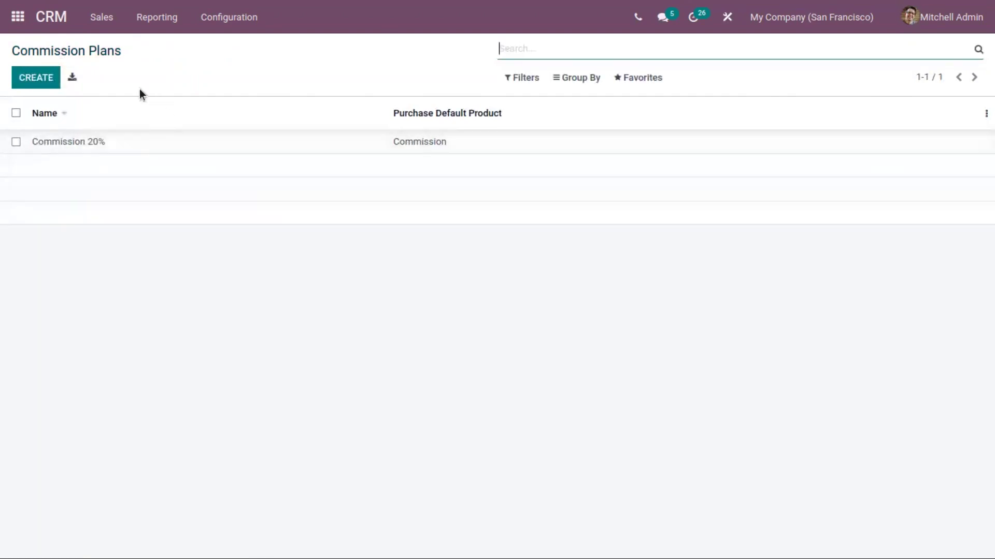
{"action": "left_click", "coordinate": [220, 18]}
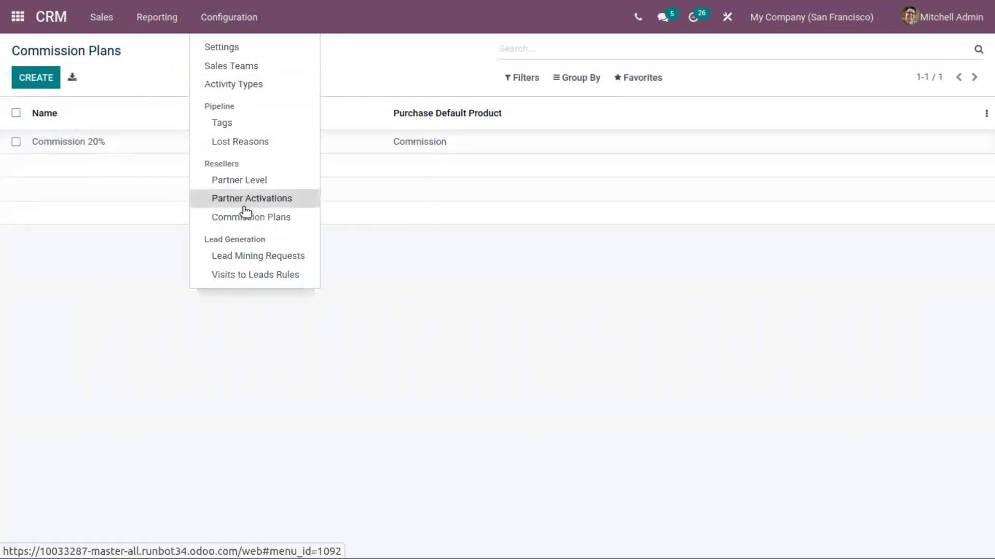
{"action": "left_click", "coordinate": [273, 181]}
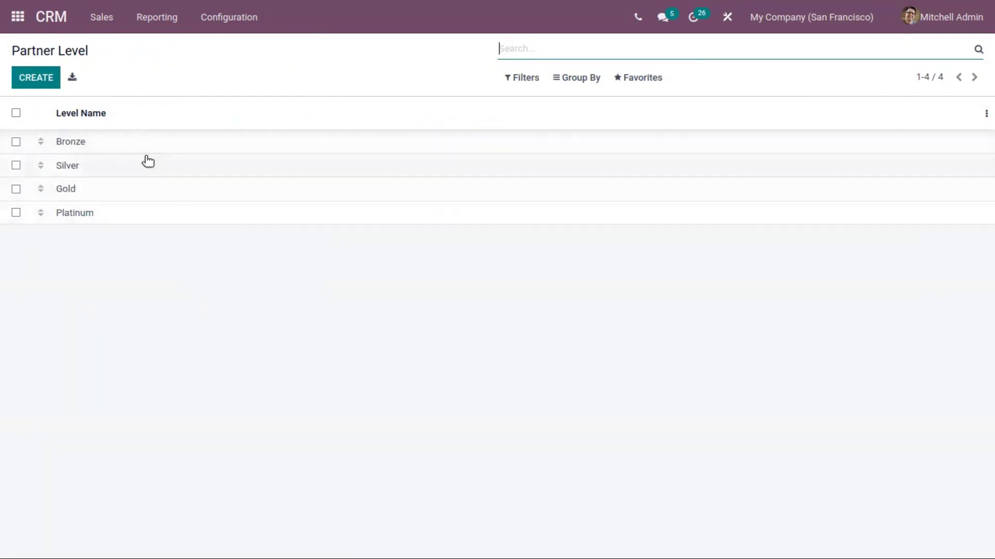
Step: Open the Gold partner level in edit mode and view its default commission plan choices
{"action": "left_click", "coordinate": [143, 186]}
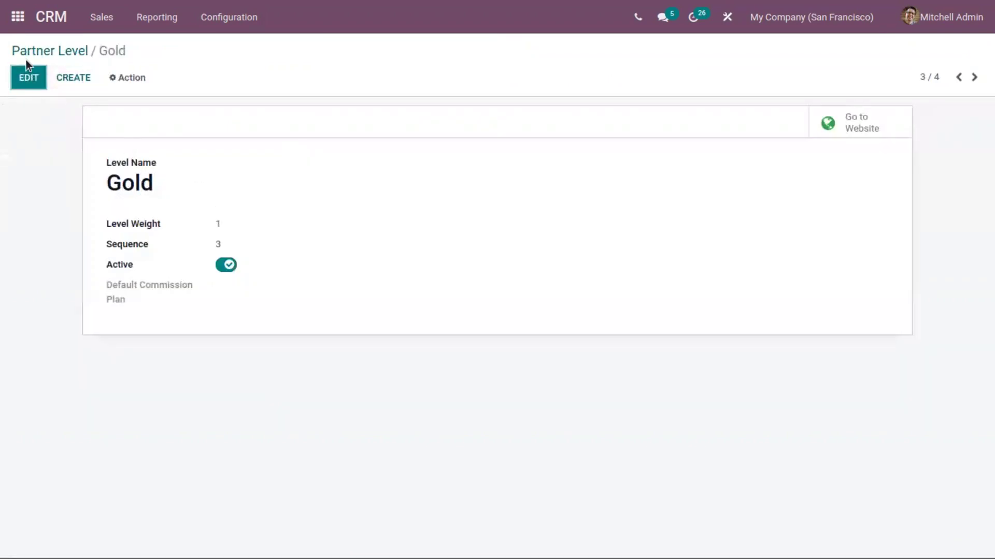
{"action": "left_click", "coordinate": [43, 84]}
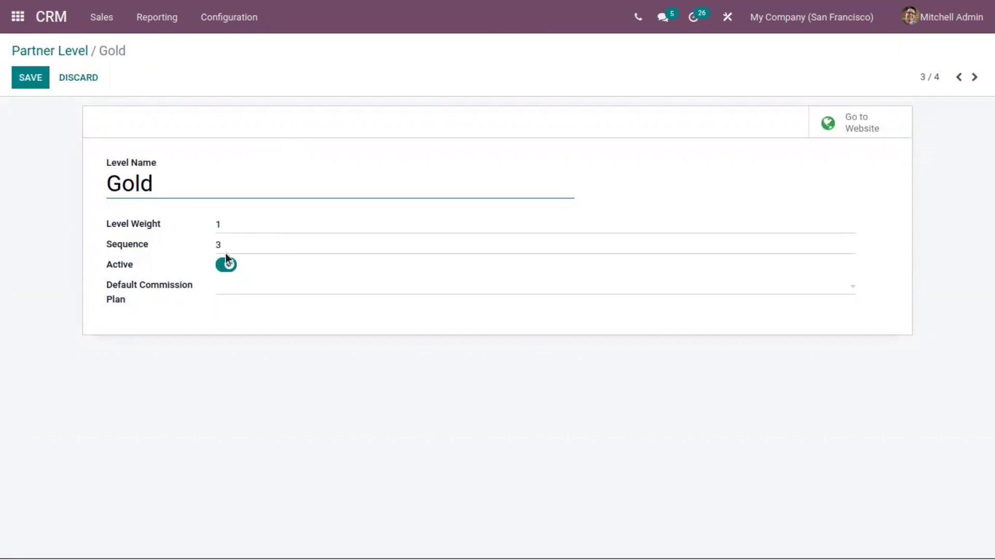
{"action": "left_click", "coordinate": [239, 293]}
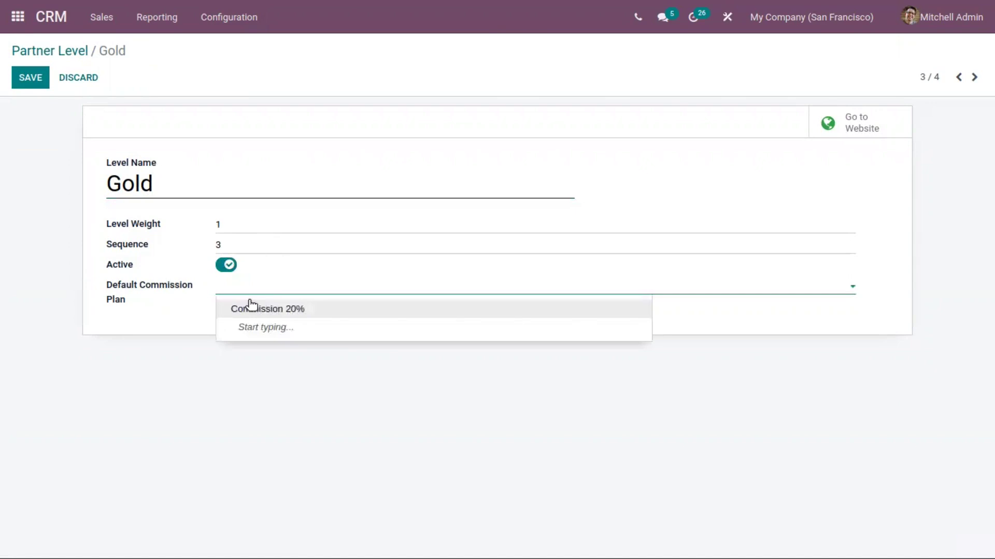
{"action": "left_click", "coordinate": [63, 50]}
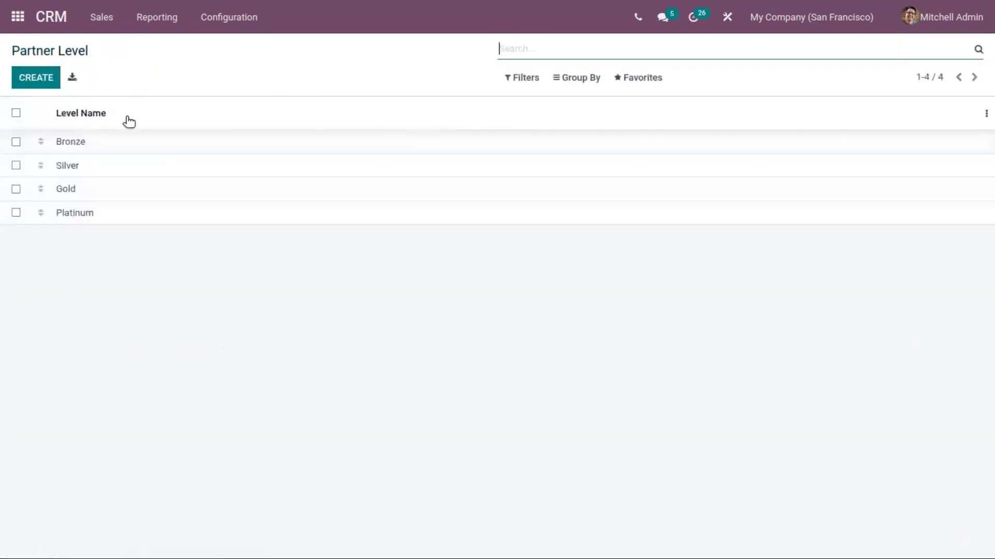
Step: Set Platinum's default commission plan to Commission 20%, save it, and return to Partner Level
{"action": "left_click", "coordinate": [113, 217]}
{"action": "left_click", "coordinate": [28, 78]}
{"action": "left_click", "coordinate": [276, 288]}
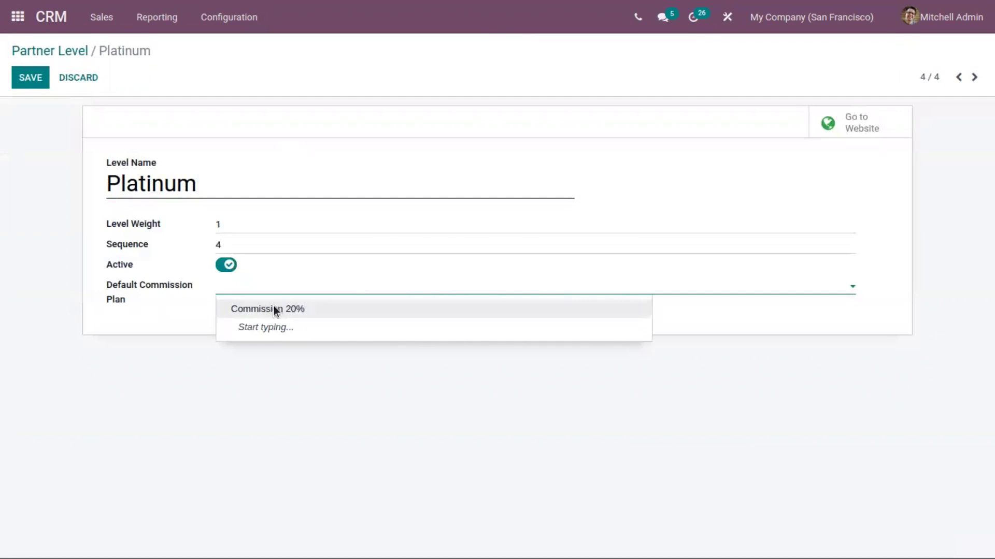
{"action": "left_click", "coordinate": [274, 309]}
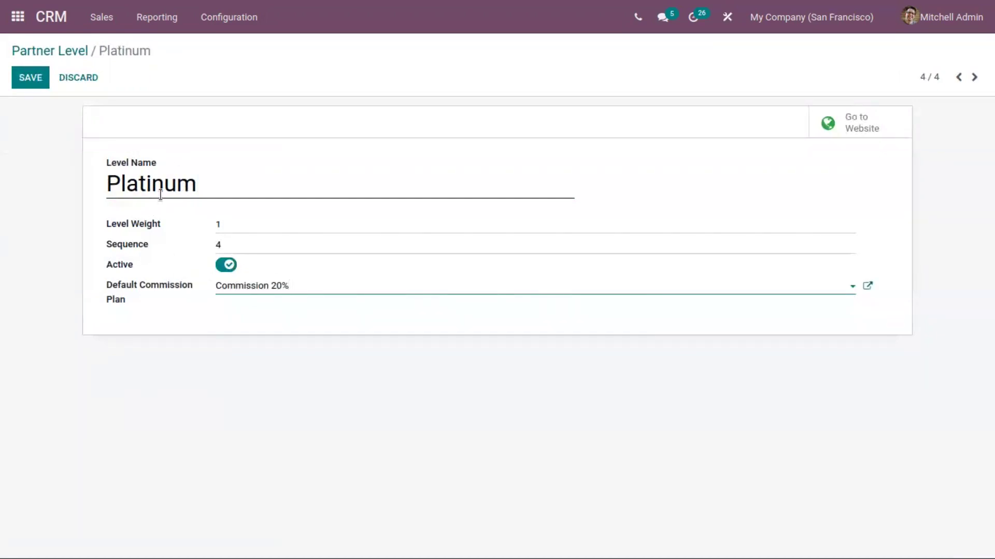
{"action": "left_click", "coordinate": [34, 82]}
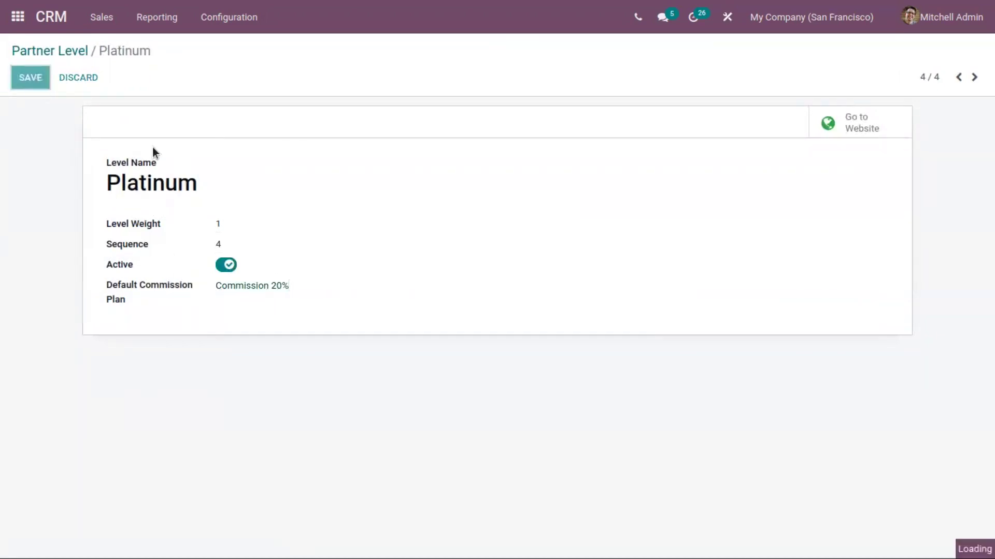
{"action": "left_click", "coordinate": [37, 50]}
{"action": "left_click", "coordinate": [216, 21]}
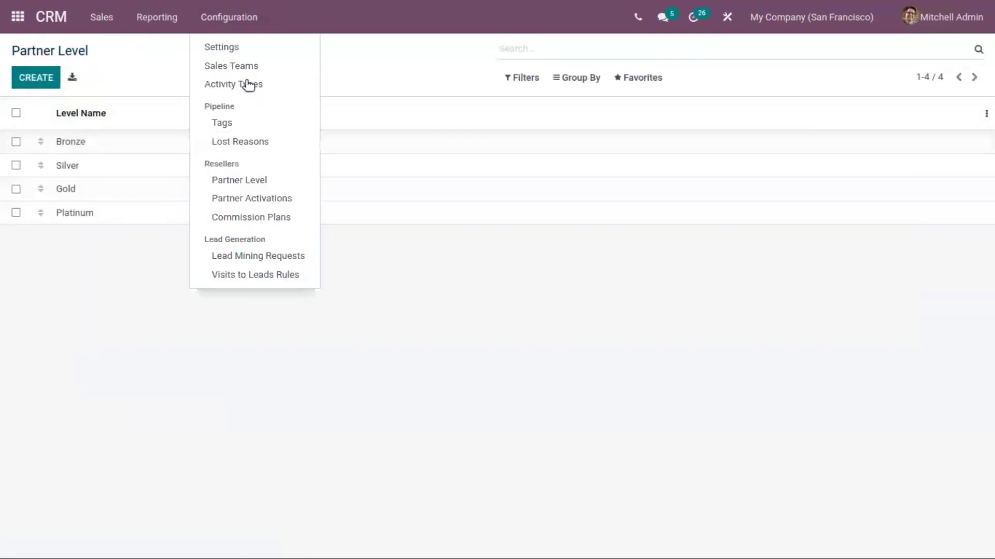
Step: From Sales > Customers, edit Bloem GmbH and show its Partner Assignment fields
{"action": "left_click", "coordinate": [235, 197]}
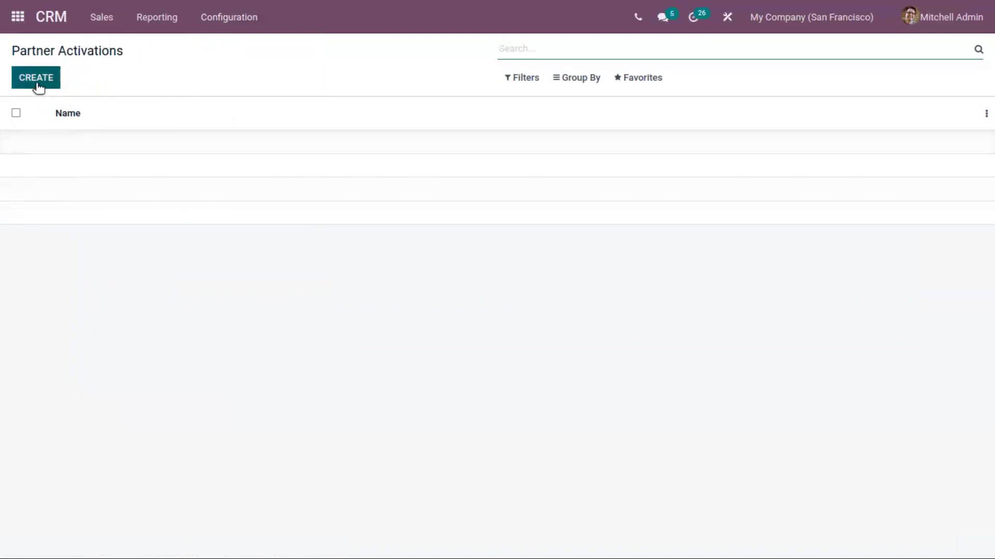
{"action": "left_click", "coordinate": [100, 18]}
{"action": "left_click", "coordinate": [114, 127]}
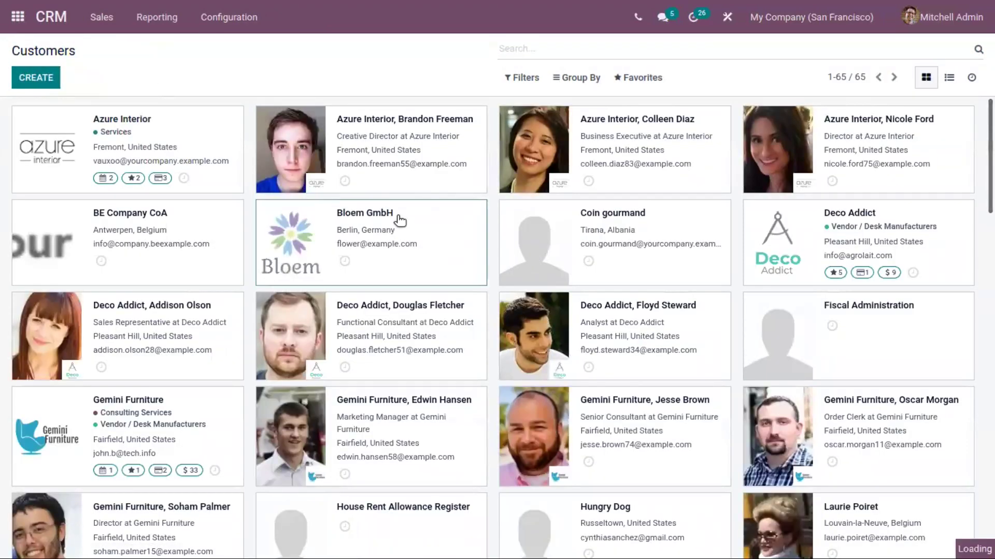
{"action": "left_click", "coordinate": [417, 219]}
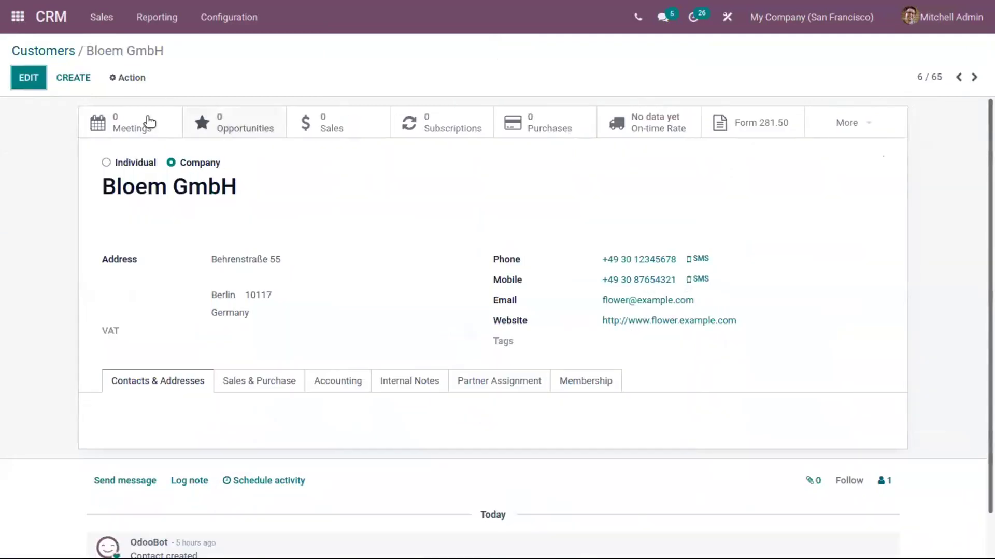
{"action": "left_click", "coordinate": [27, 83]}
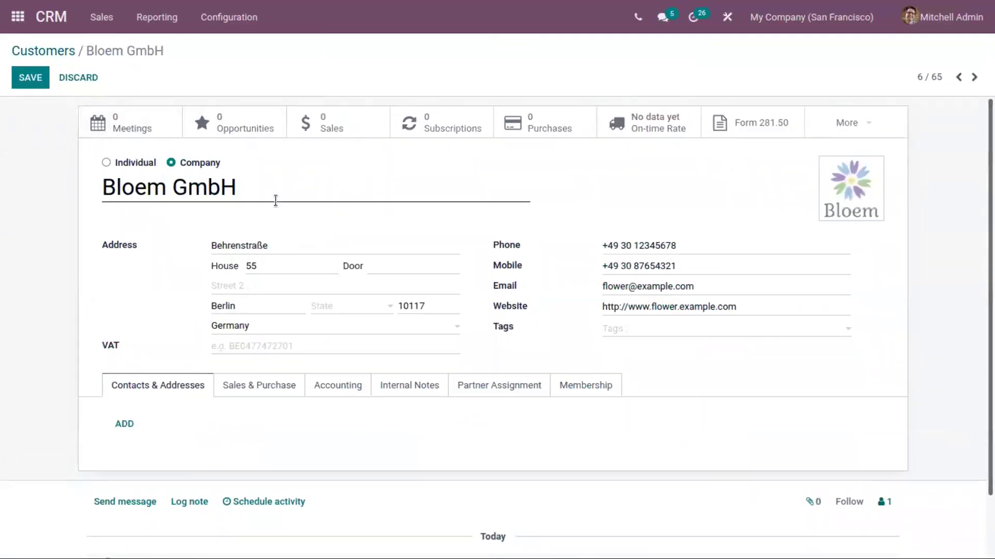
{"action": "scroll", "coordinate": [312, 337], "scroll_direction": "down", "scroll_amount": 1}
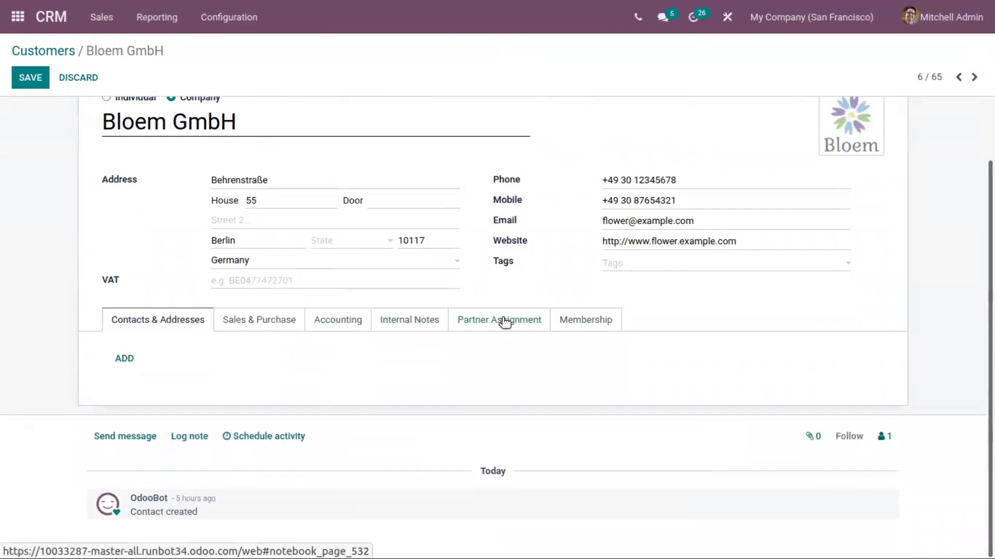
{"action": "left_click", "coordinate": [502, 321]}
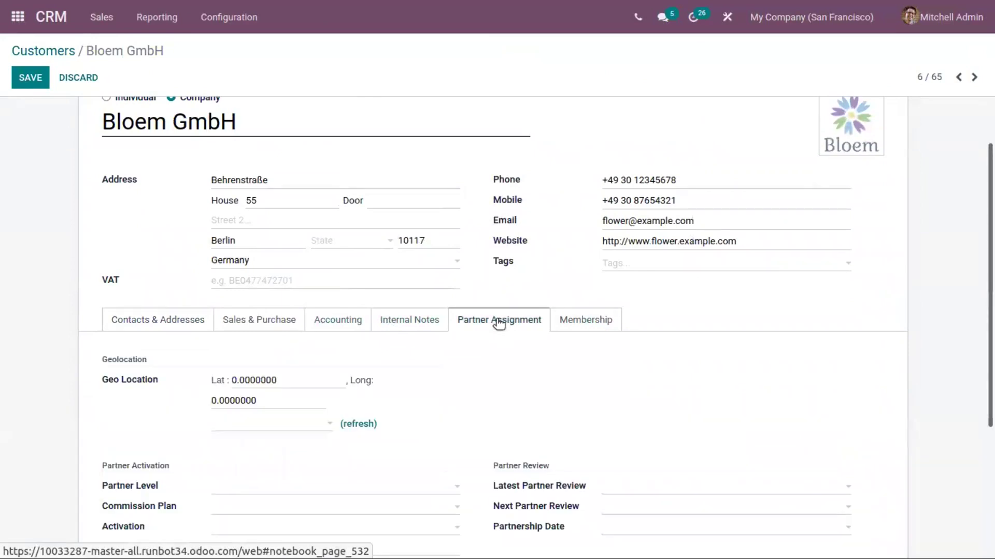
Step: Give Bloem GmbH partner level Platinum with the Commission 20% plan and save the record
{"action": "scroll", "coordinate": [323, 365], "scroll_direction": "down", "scroll_amount": 3}
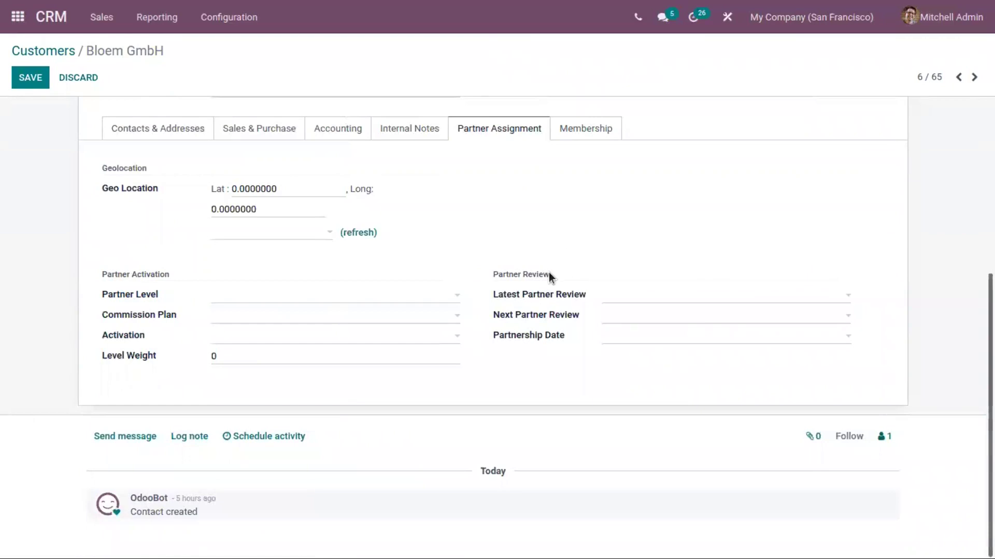
{"action": "left_click", "coordinate": [244, 300]}
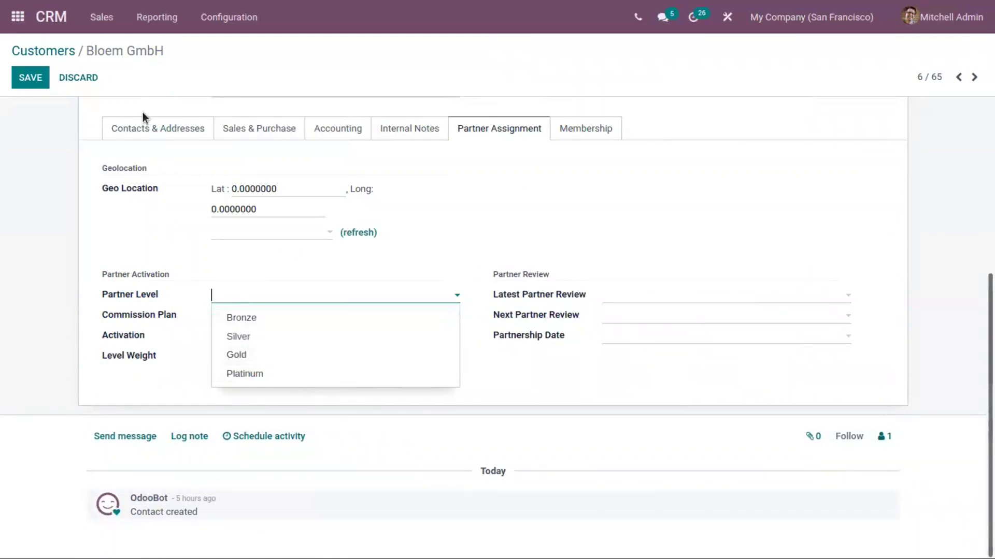
{"action": "left_click", "coordinate": [263, 373]}
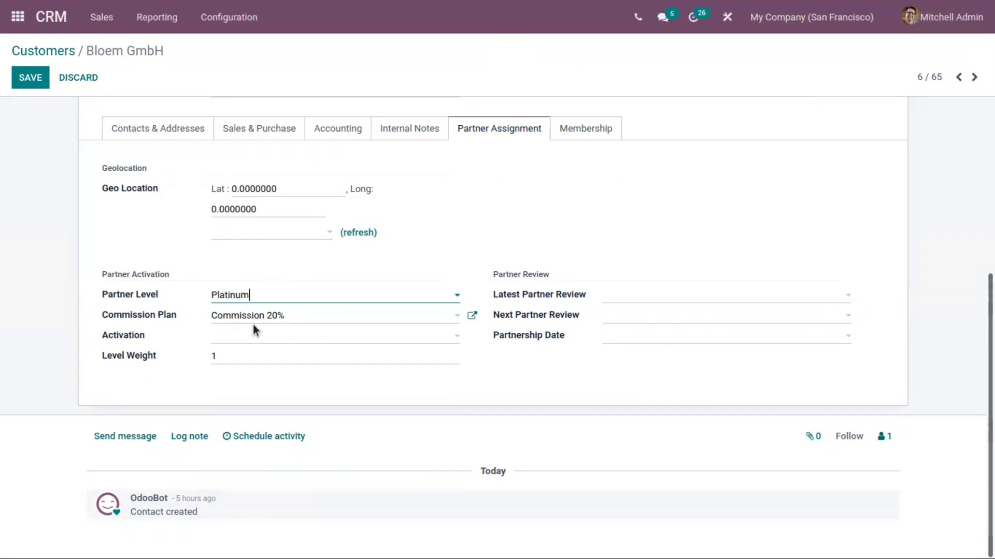
{"action": "left_click", "coordinate": [255, 341]}
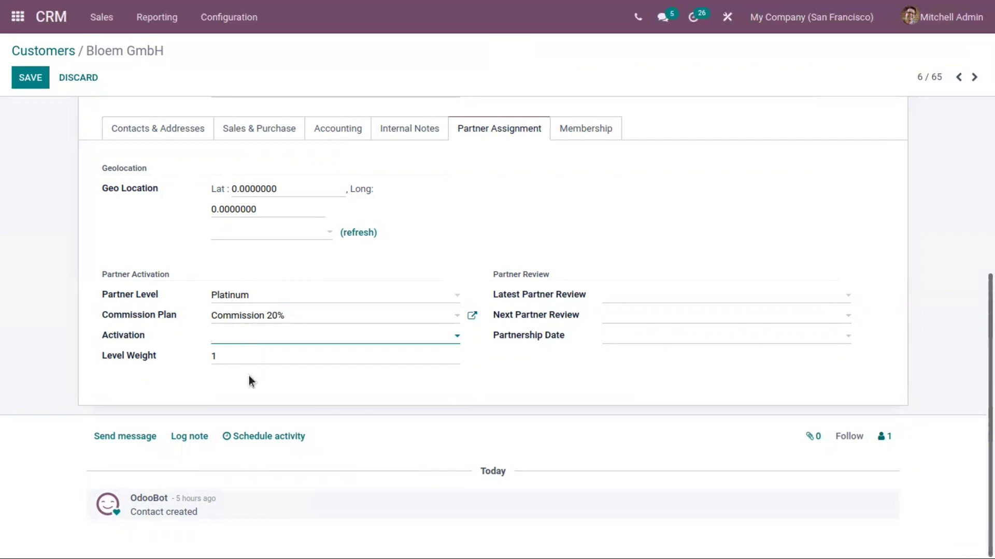
{"action": "left_click", "coordinate": [232, 355]}
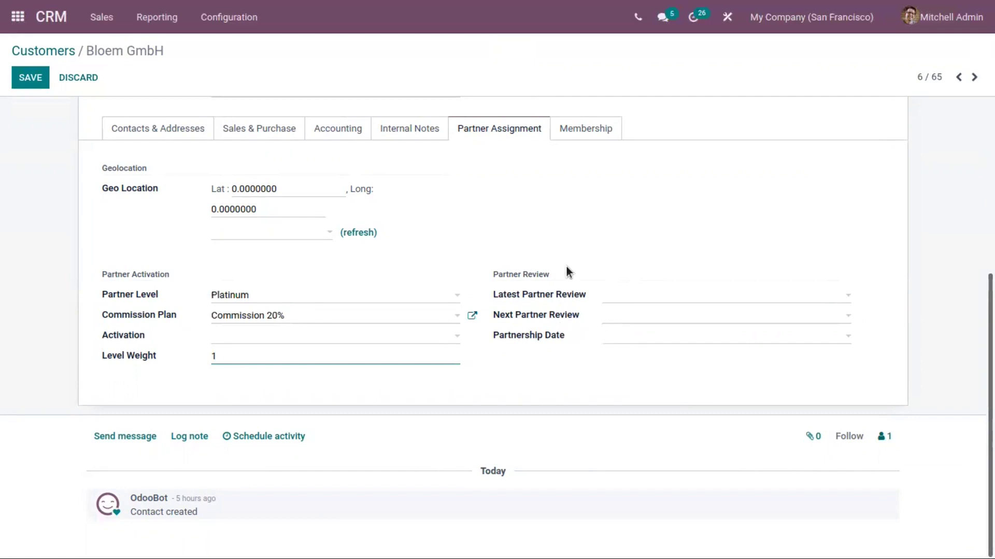
{"action": "scroll", "coordinate": [88, 356], "scroll_direction": "up", "scroll_amount": 3}
{"action": "scroll", "coordinate": [464, 241], "scroll_direction": "down", "scroll_amount": 3}
{"action": "left_click", "coordinate": [28, 76]}
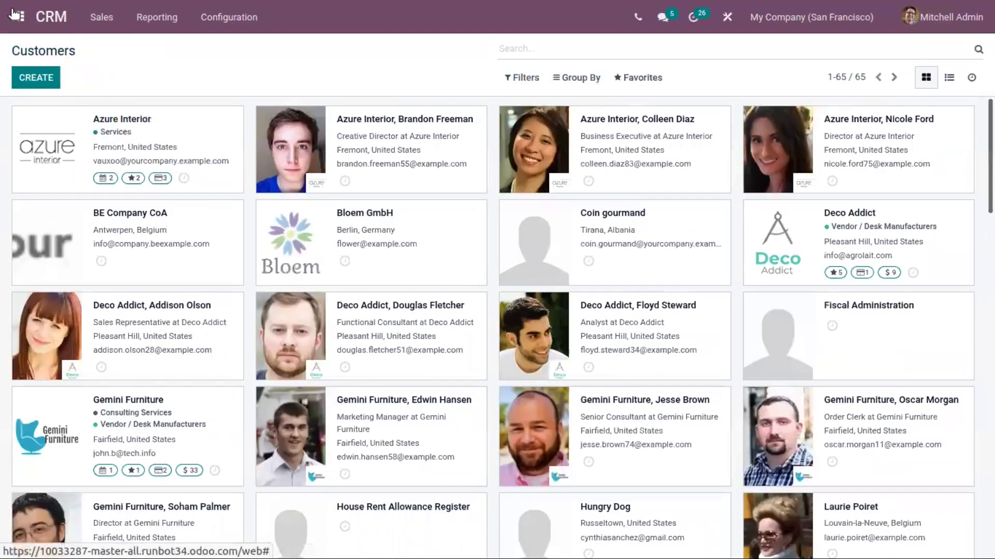
{"action": "left_click", "coordinate": [17, 16]}
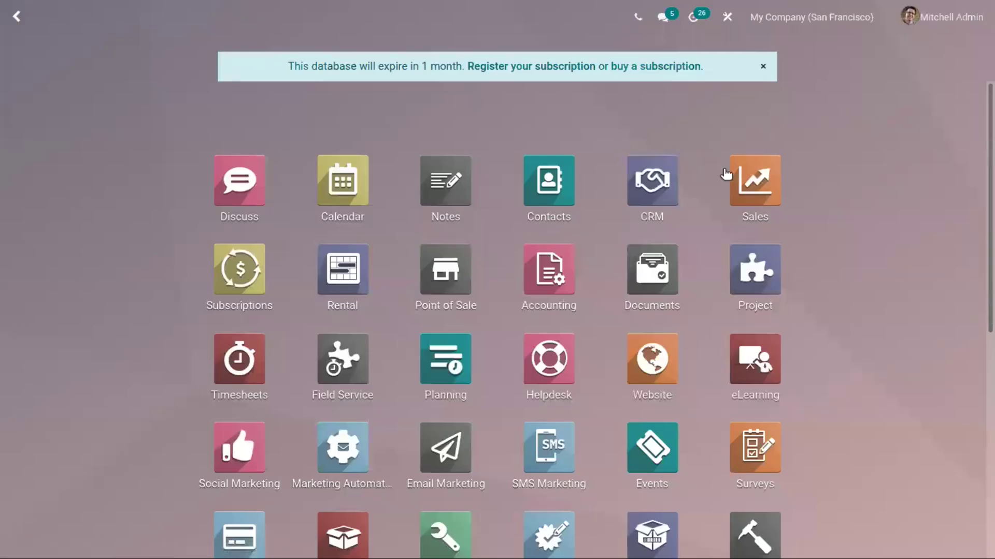
Step: Create a new sales order with Deco Addict as the customer
{"action": "left_click", "coordinate": [771, 164]}
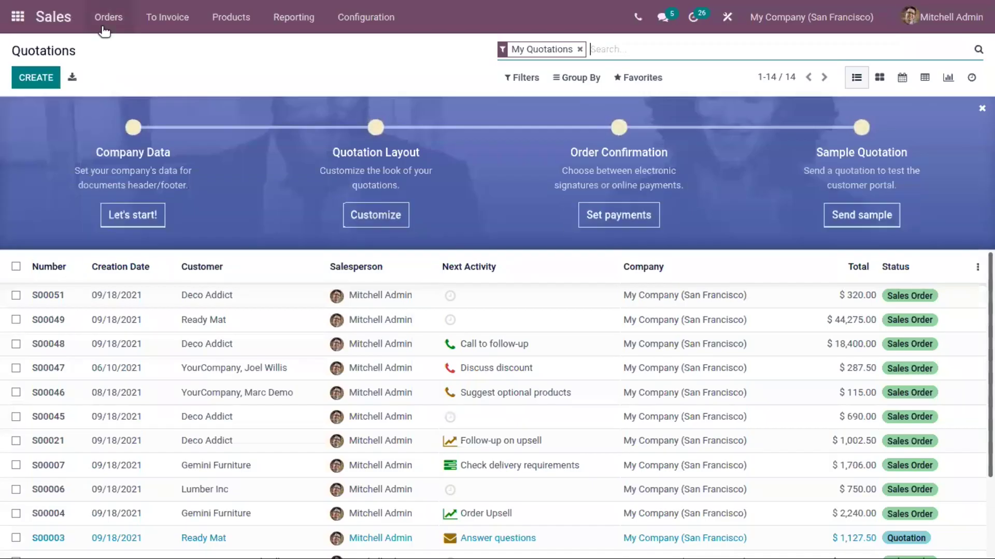
{"action": "left_click", "coordinate": [103, 18]}
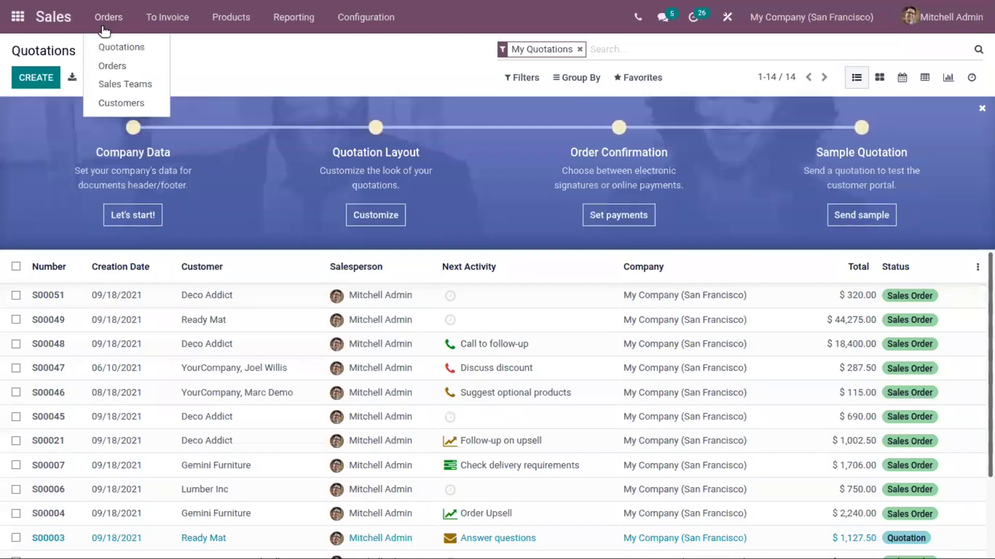
{"action": "left_click", "coordinate": [115, 65]}
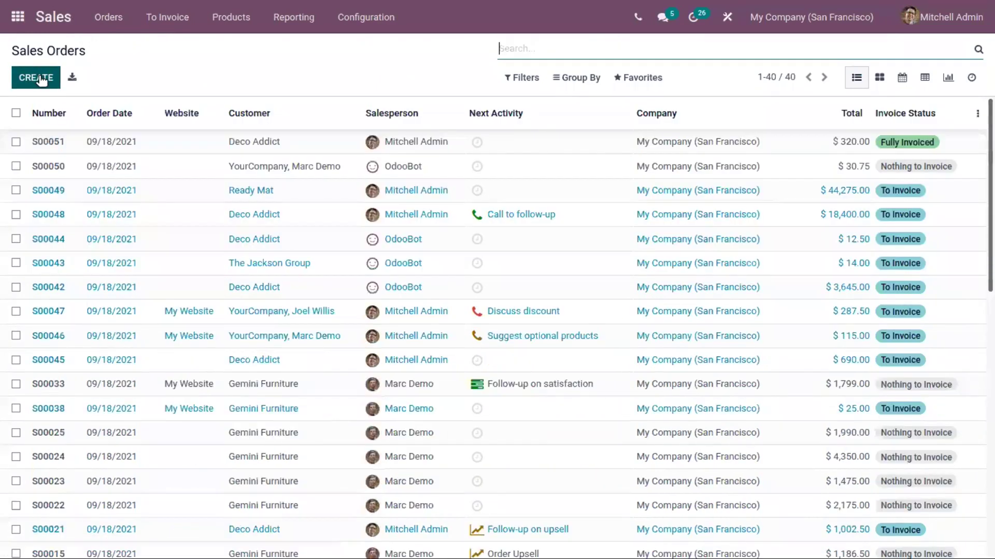
{"action": "left_click", "coordinate": [42, 79]}
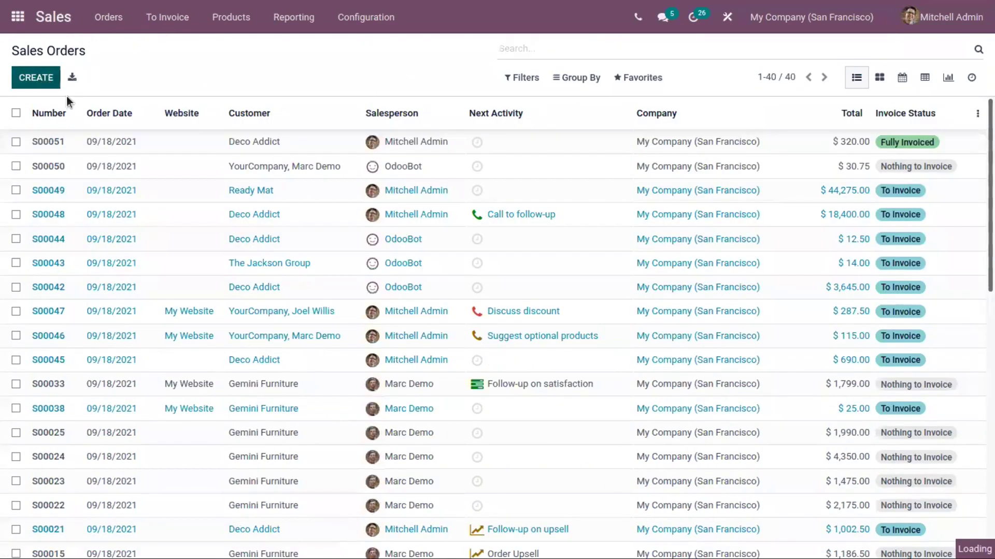
{"action": "left_click", "coordinate": [268, 243]}
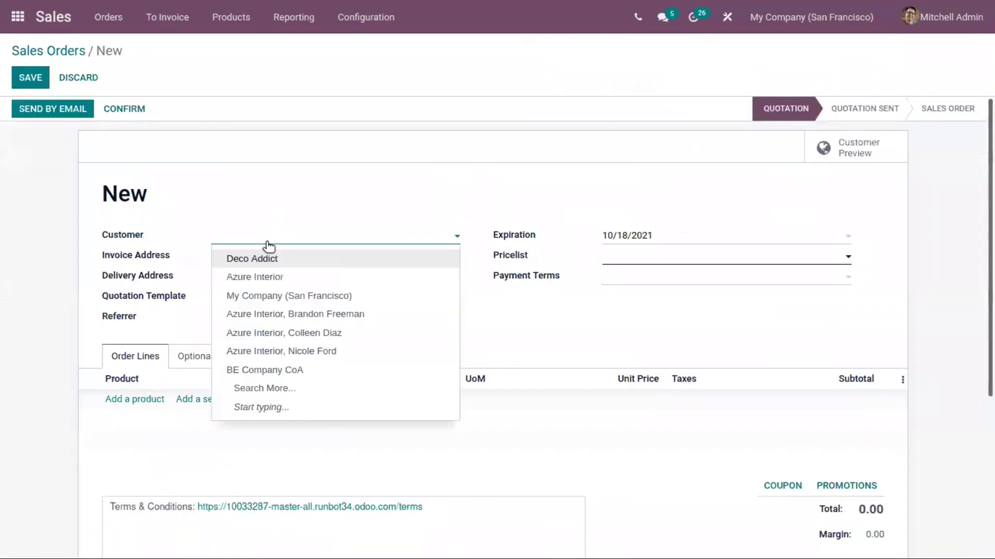
{"action": "left_click", "coordinate": [270, 275]}
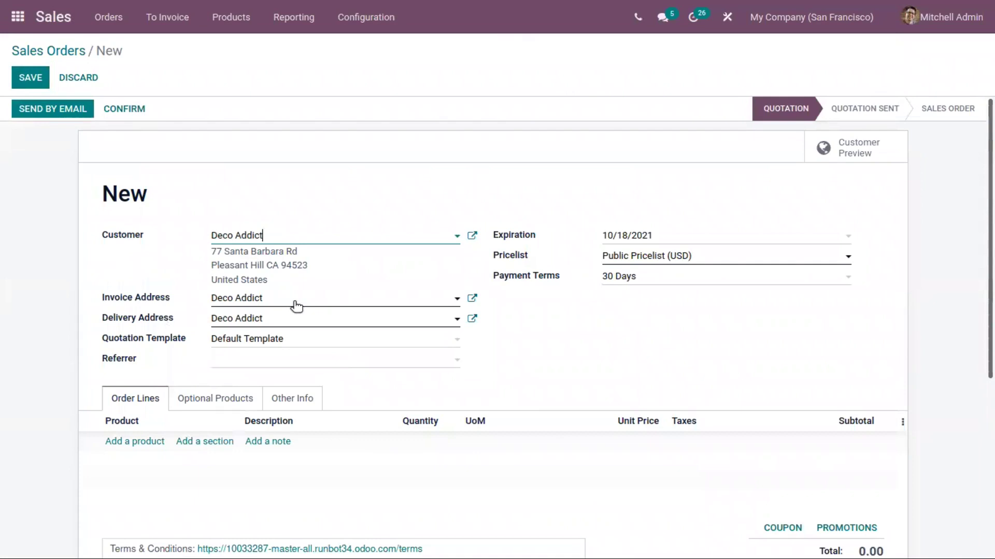
Step: Add a [E-COM07] Large Cabinet line at 320.00 and view that product's details
{"action": "left_click", "coordinate": [148, 442]}
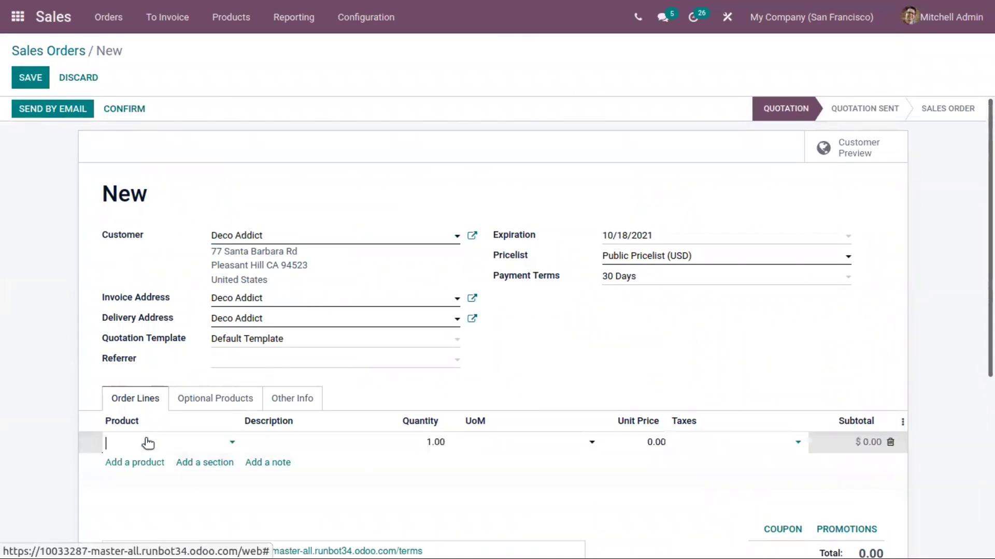
{"action": "type", "text": "lar"}
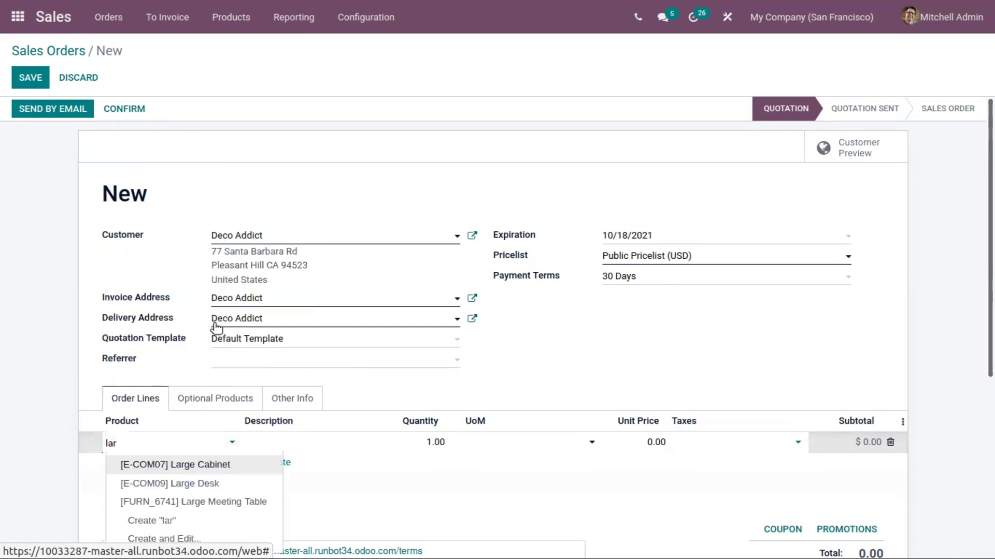
{"action": "left_click", "coordinate": [215, 444]}
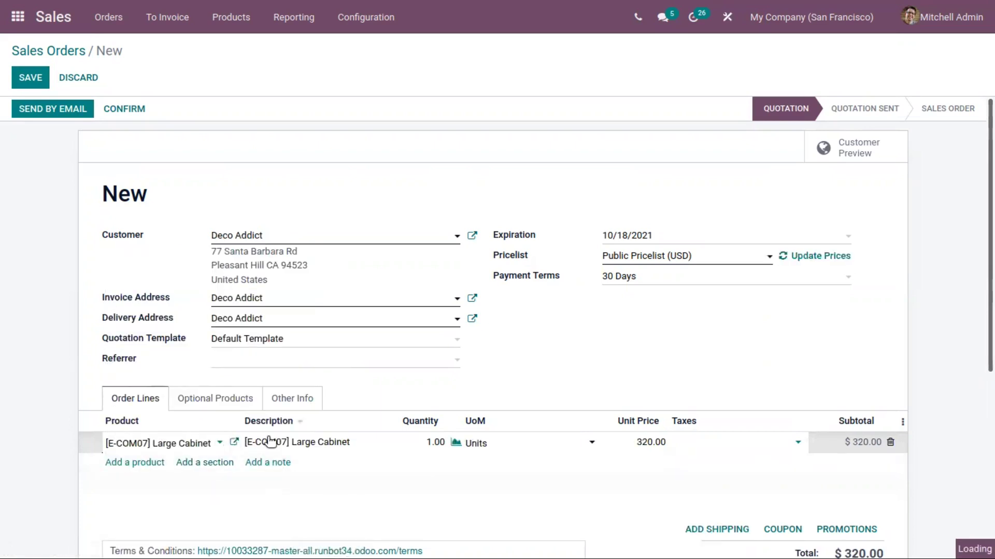
{"action": "left_click", "coordinate": [235, 441]}
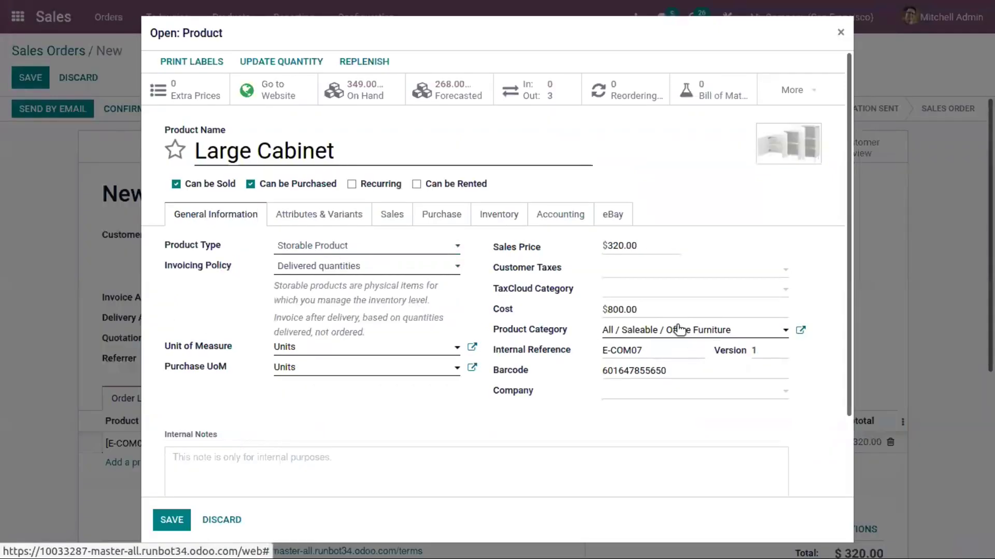
{"action": "left_click", "coordinate": [838, 30]}
Step: Set Bloem GmbH as referrer and verify the $64.00 Commission 20% referrer commission
{"action": "left_click", "coordinate": [250, 359]}
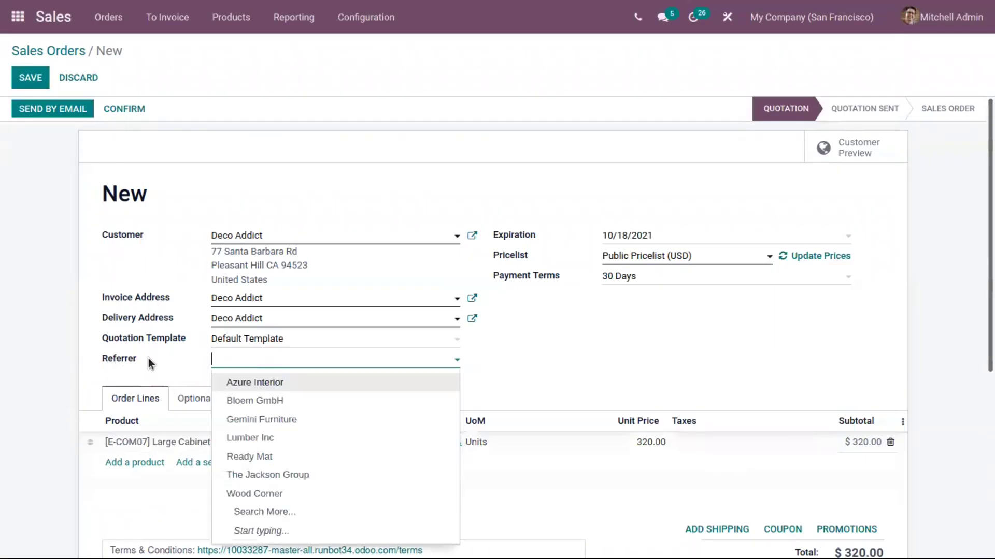
{"action": "left_click", "coordinate": [273, 402]}
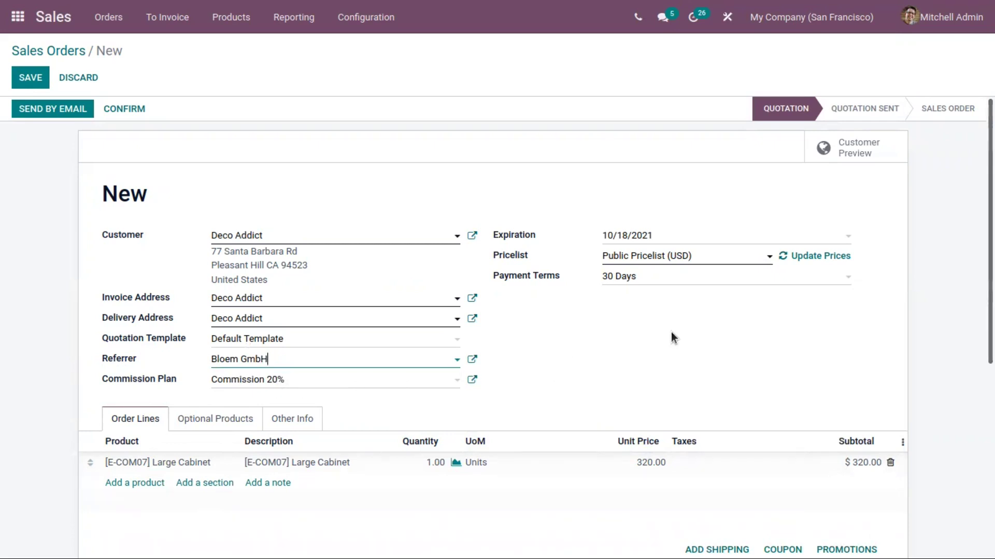
{"action": "scroll", "coordinate": [670, 336], "scroll_direction": "down", "scroll_amount": 5}
{"action": "scroll", "coordinate": [708, 336], "scroll_direction": "up", "scroll_amount": 3}
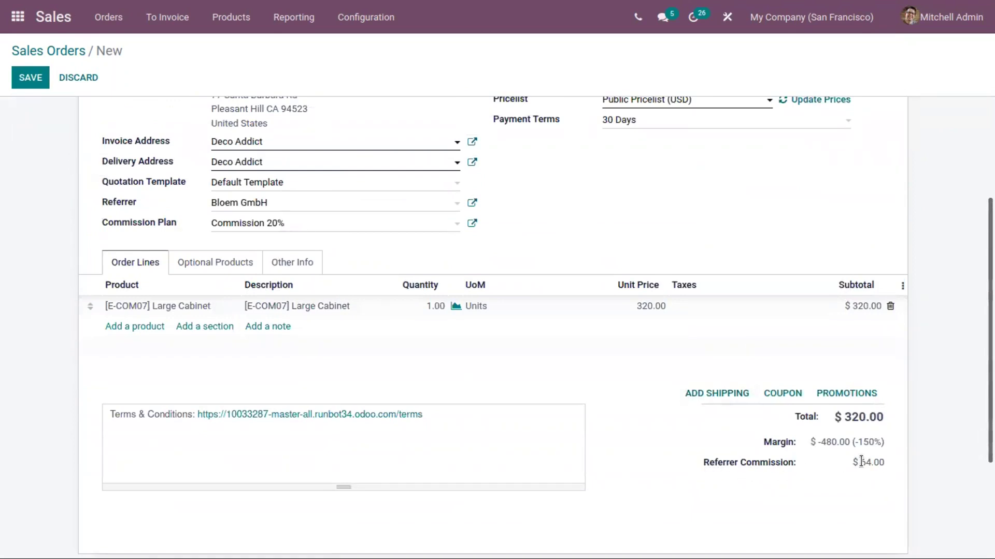
{"action": "left_click_drag", "start_coordinate": [857, 461], "coordinate": [890, 460]}
{"action": "left_click", "coordinate": [878, 461]}
{"action": "scroll", "coordinate": [586, 197], "scroll_direction": "up", "scroll_amount": 3}
Step: Confirm S00052, validate delivery WH/OUT/00032 in full, and start its invoice
{"action": "left_click", "coordinate": [113, 108]}
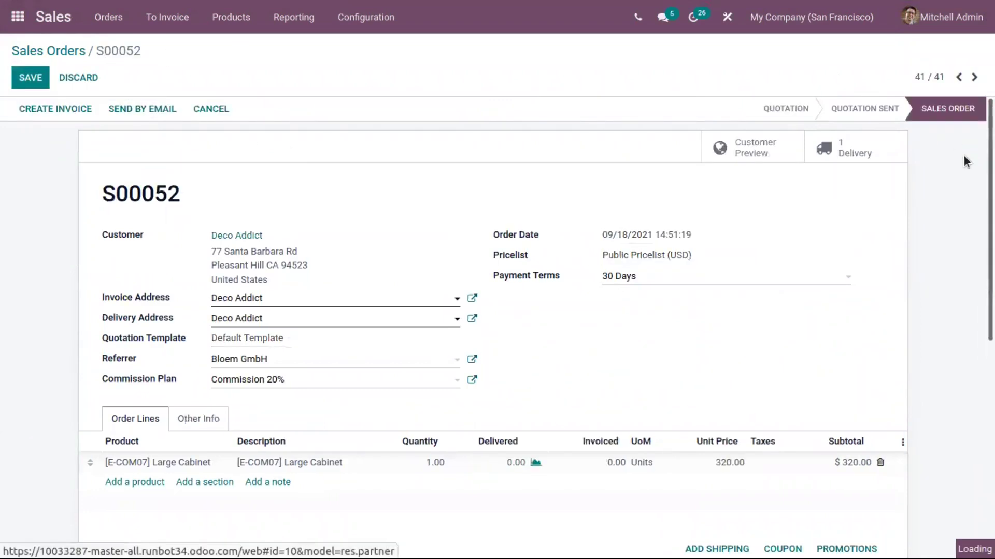
{"action": "left_click", "coordinate": [875, 146]}
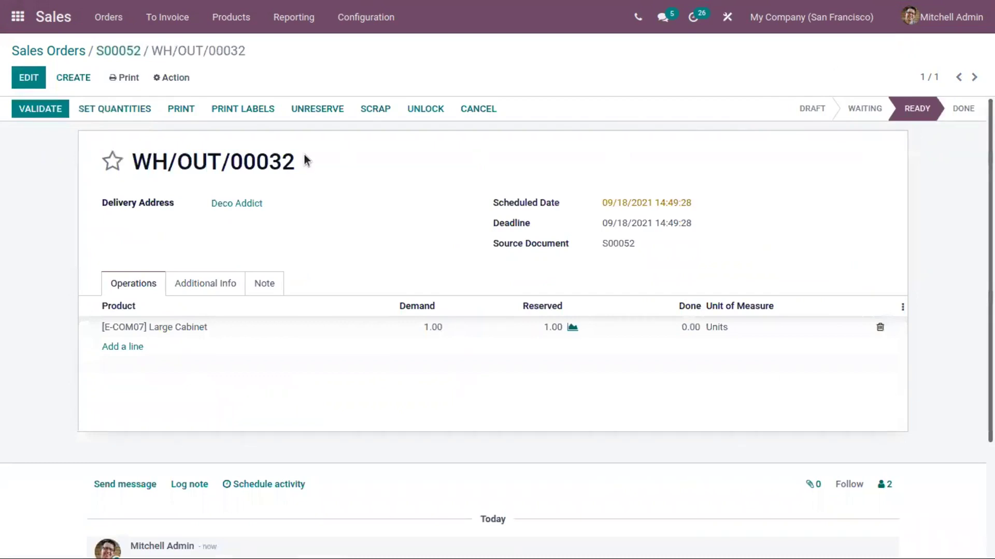
{"action": "left_click", "coordinate": [58, 110]}
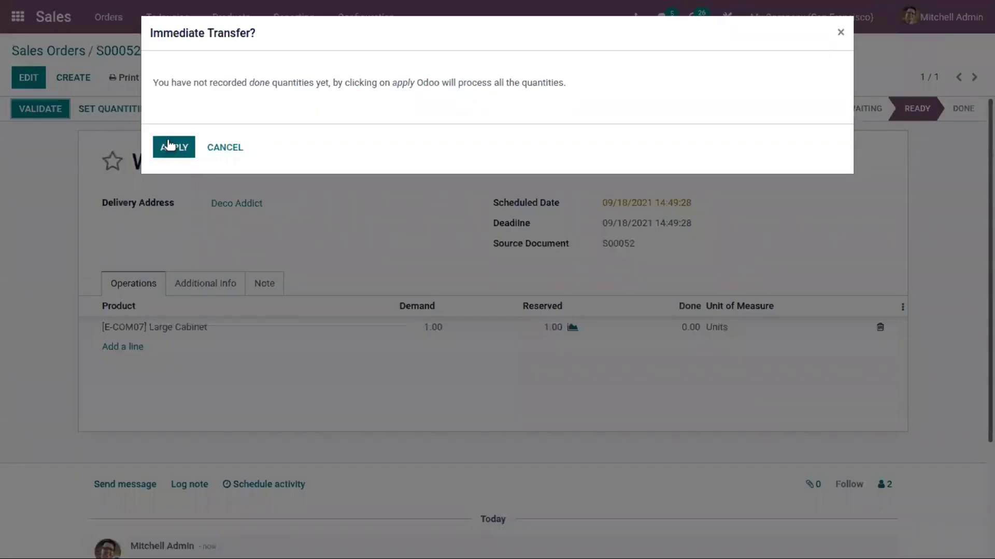
{"action": "left_click", "coordinate": [170, 147]}
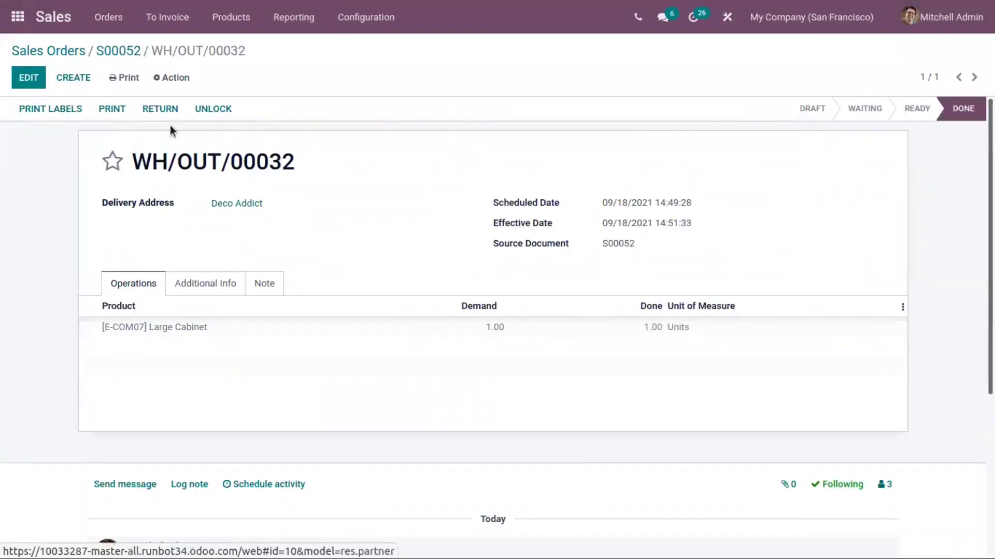
{"action": "left_click", "coordinate": [123, 50]}
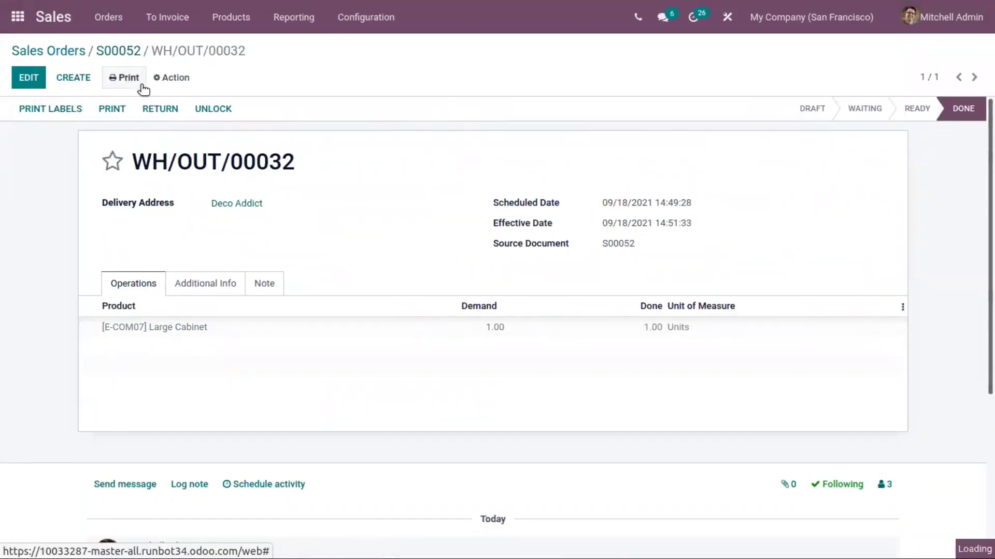
{"action": "left_click", "coordinate": [86, 109]}
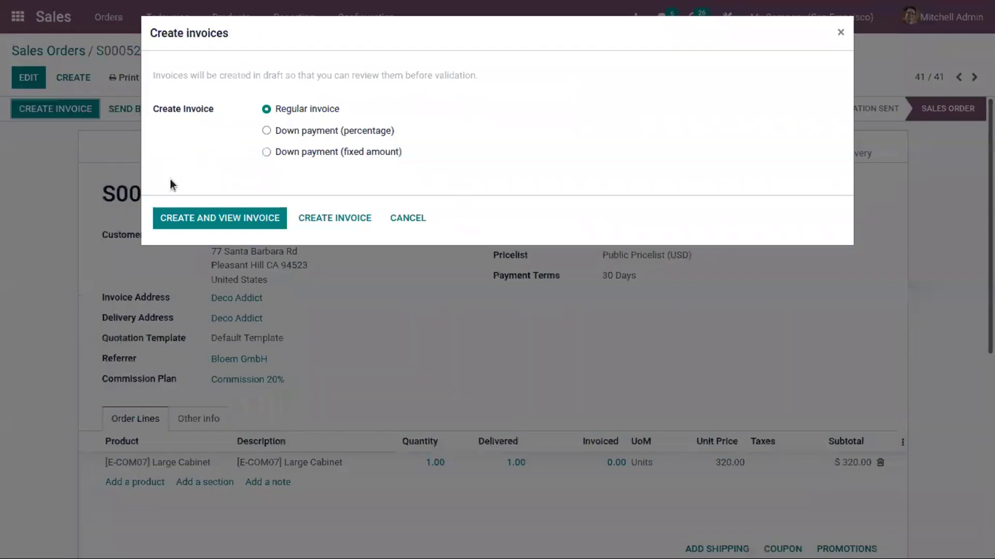
Step: Create and post invoice INV/2021/00006 and register its $320.00 payment
{"action": "left_click", "coordinate": [217, 213]}
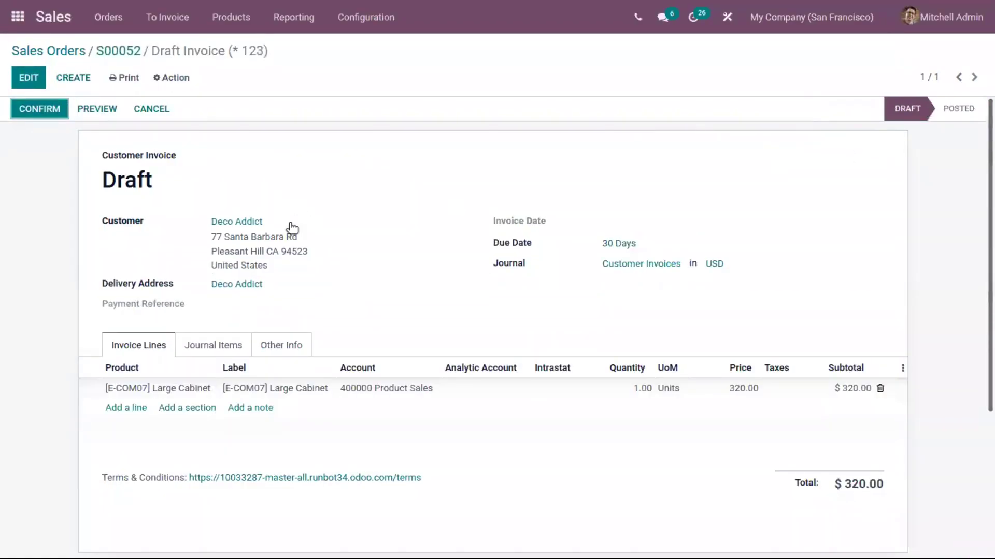
{"action": "left_click", "coordinate": [51, 109]}
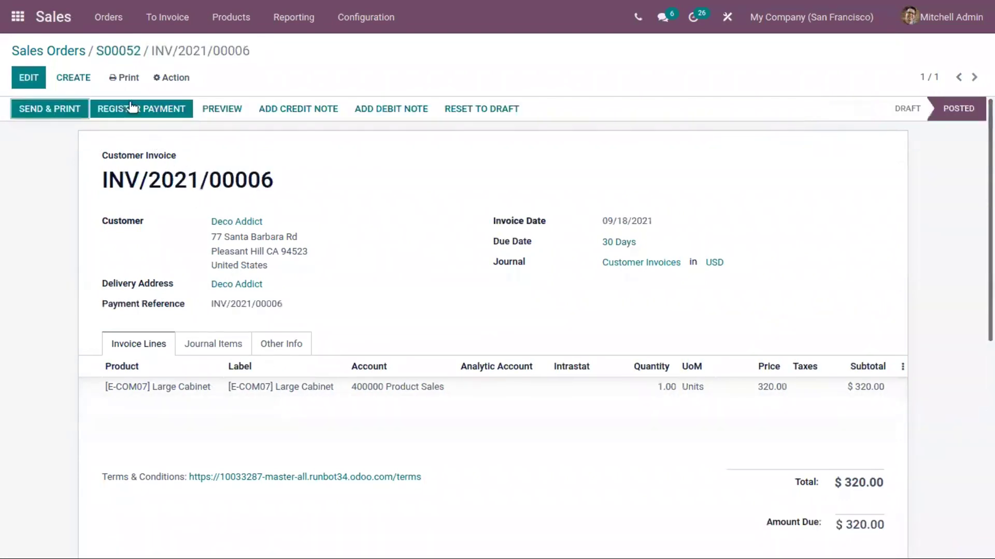
{"action": "left_click", "coordinate": [135, 105]}
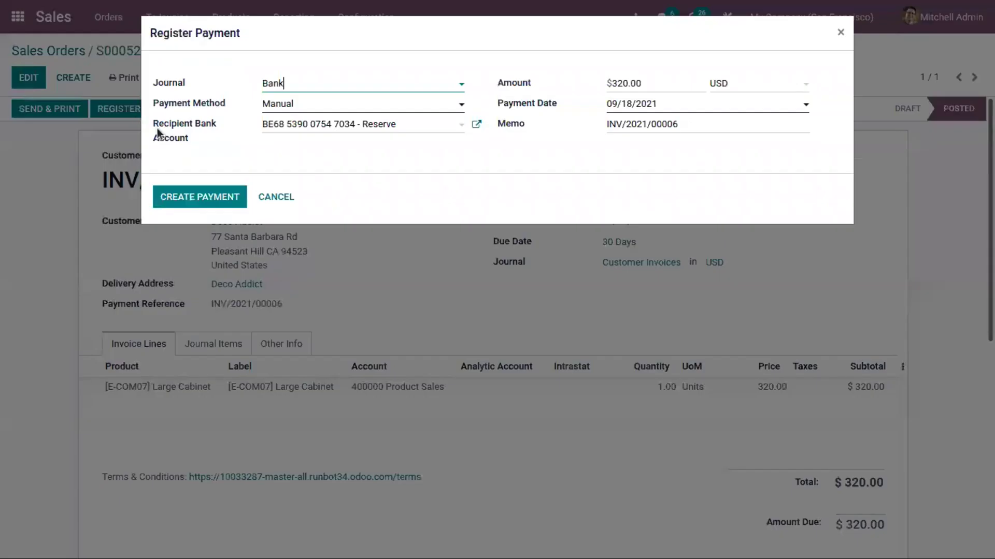
{"action": "left_click", "coordinate": [190, 195]}
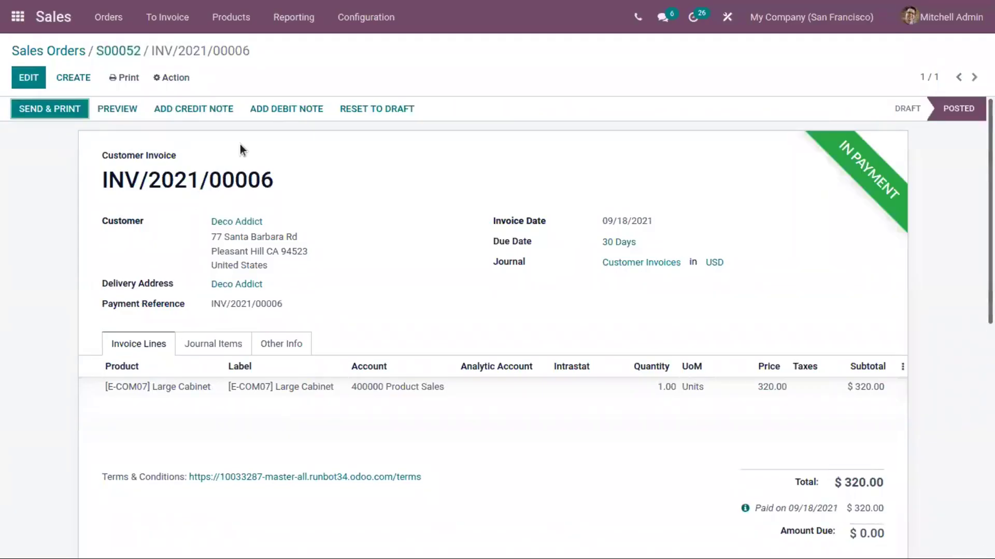
Step: Return to S00052 and go to the Odoo apps home screen
{"action": "left_click", "coordinate": [132, 51]}
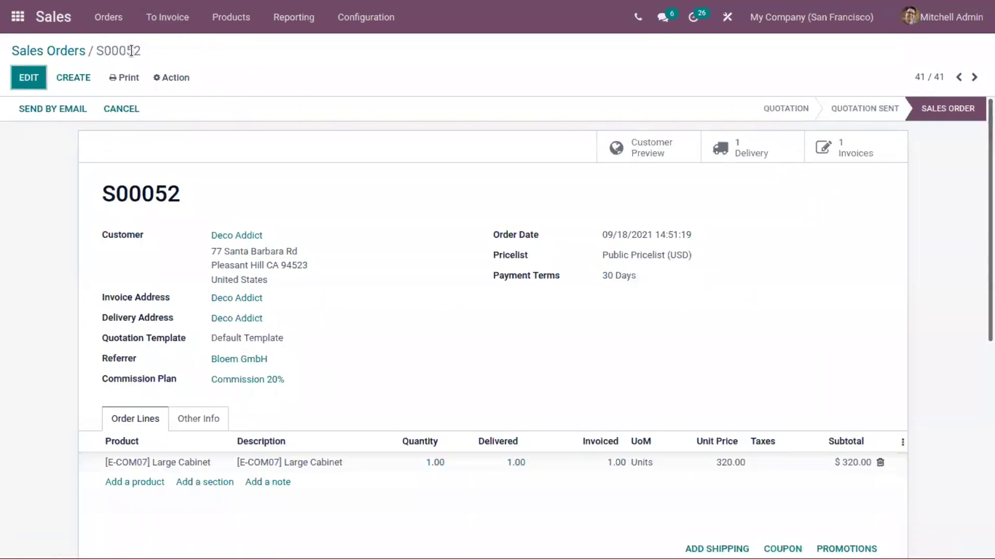
{"action": "left_click", "coordinate": [8, 26]}
{"action": "scroll", "coordinate": [482, 484], "scroll_direction": "down", "scroll_amount": 3}
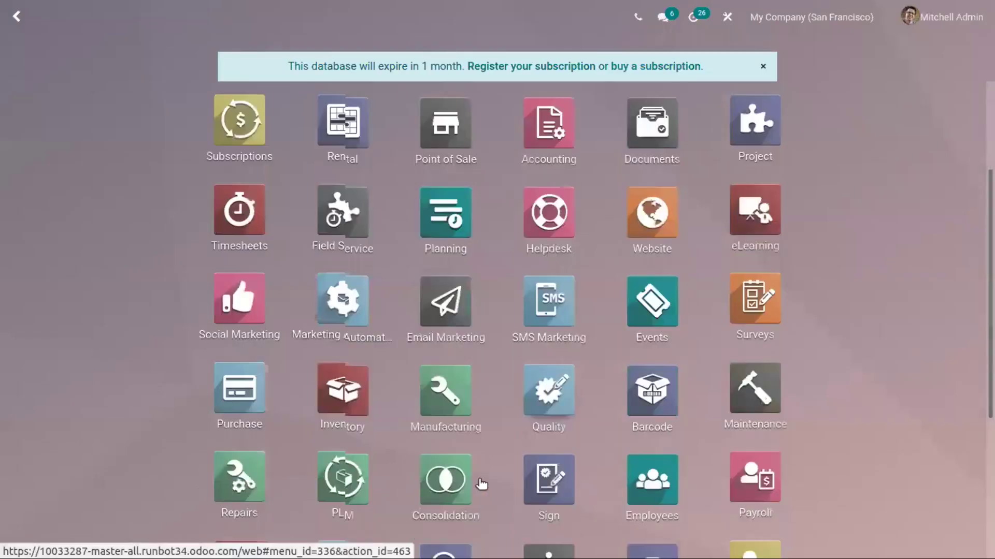
Step: Open commission RFQ P00017 for Bloem GmbH and review its commission line
{"action": "left_click", "coordinate": [243, 382]}
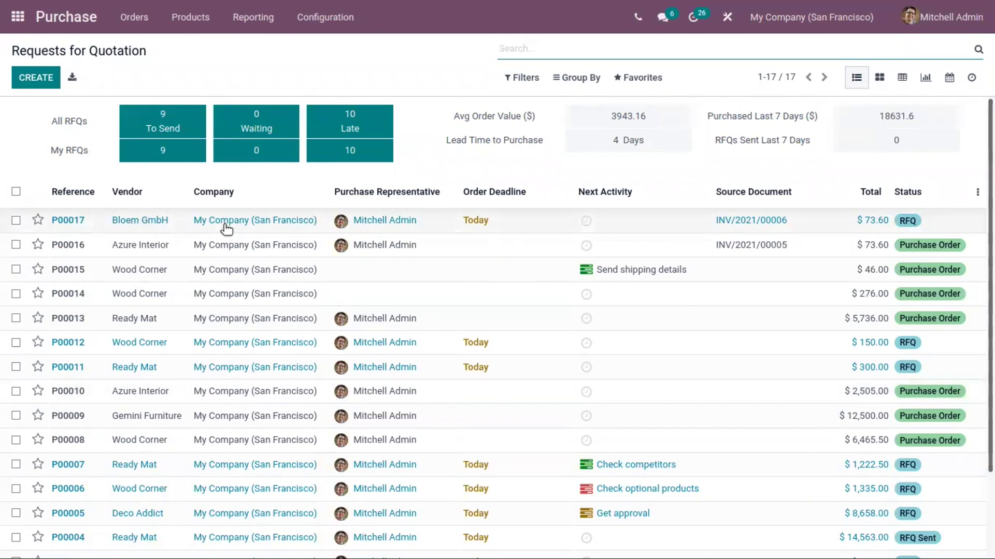
{"action": "left_click", "coordinate": [240, 224]}
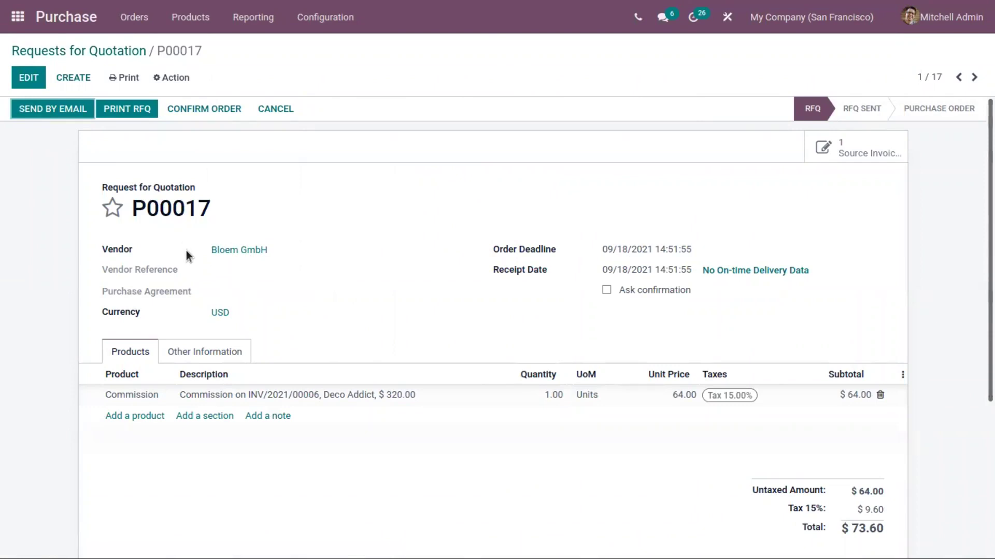
{"action": "left_click", "coordinate": [280, 267]}
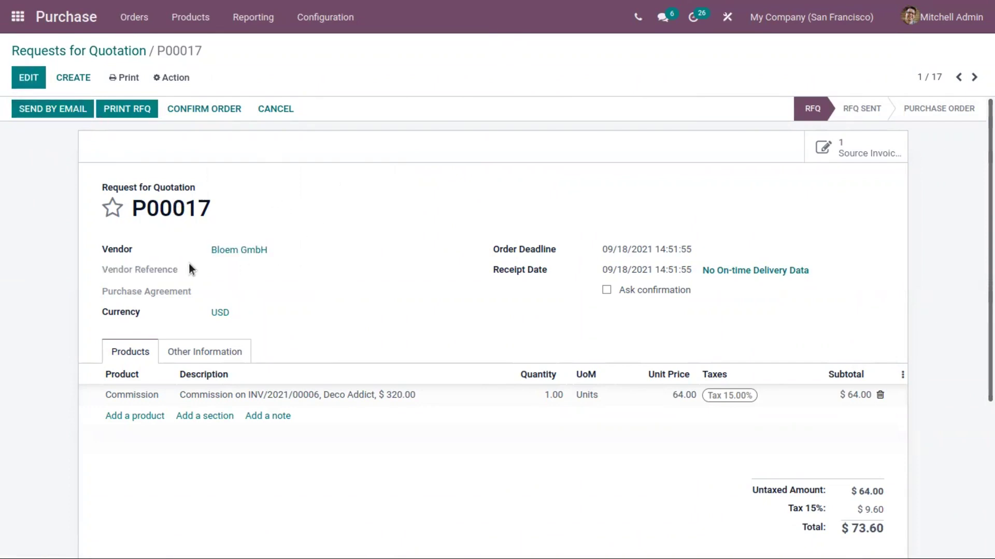
{"action": "left_click", "coordinate": [204, 252]}
{"action": "left_click", "coordinate": [387, 393]}
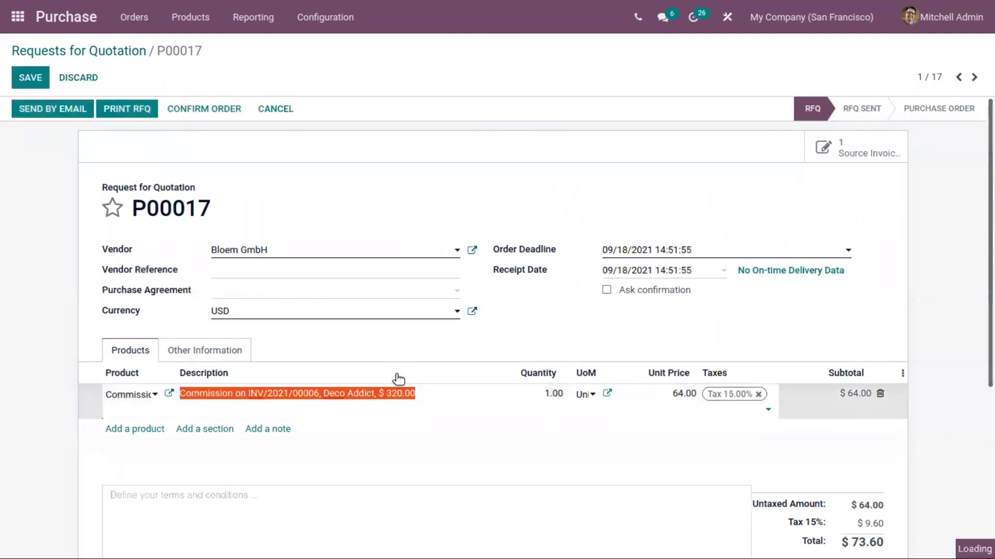
{"action": "left_click", "coordinate": [406, 343]}
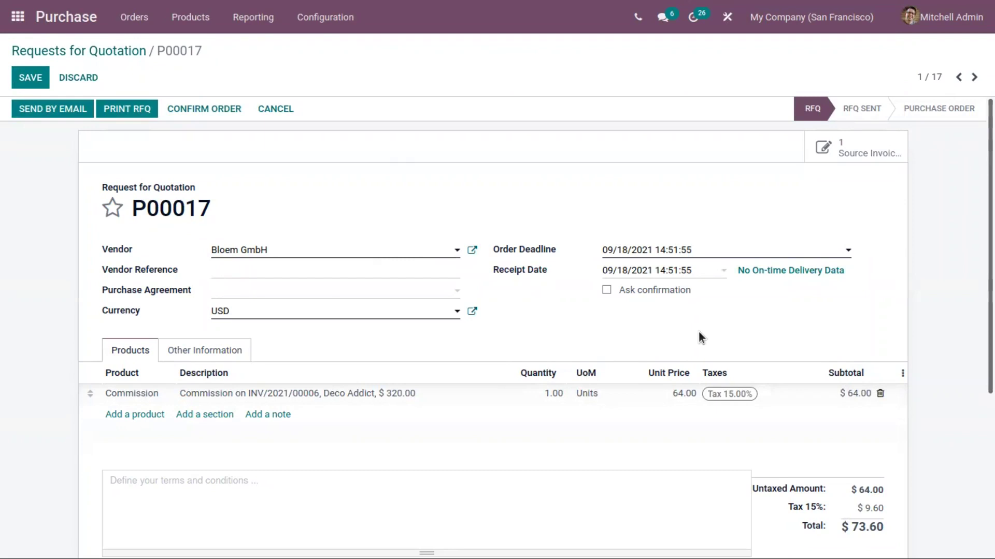
Step: Check paid source invoice INV/2021/00006, then return to P00017
{"action": "left_click", "coordinate": [854, 150]}
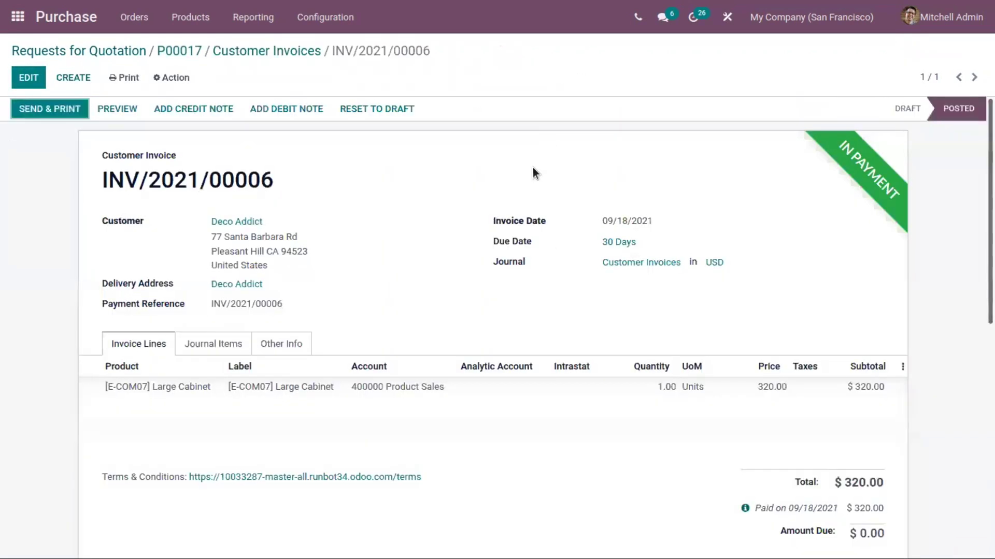
{"action": "scroll", "coordinate": [269, 326], "scroll_direction": "down", "scroll_amount": 7}
{"action": "scroll", "coordinate": [269, 326], "scroll_direction": "up", "scroll_amount": 7}
{"action": "left_click", "coordinate": [245, 51]}
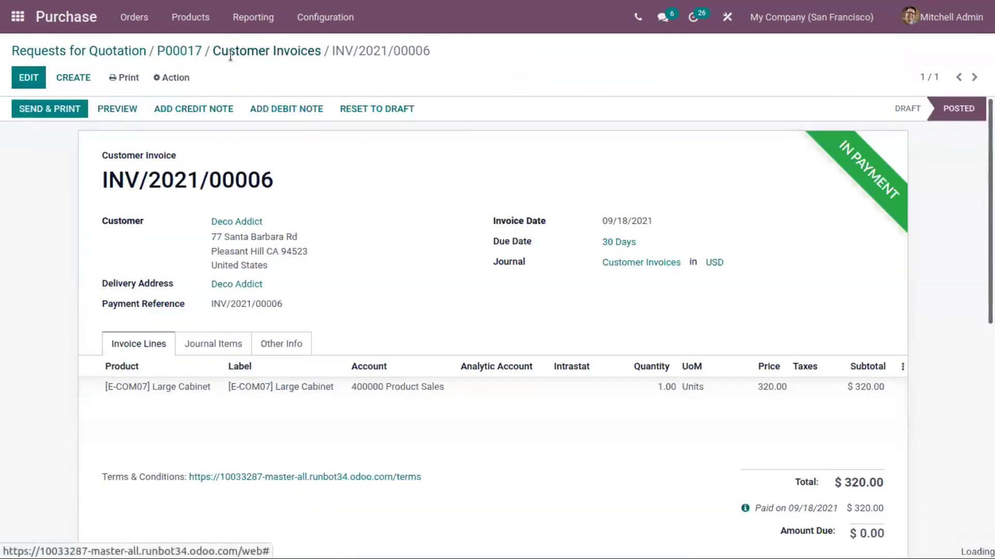
{"action": "left_click", "coordinate": [179, 52]}
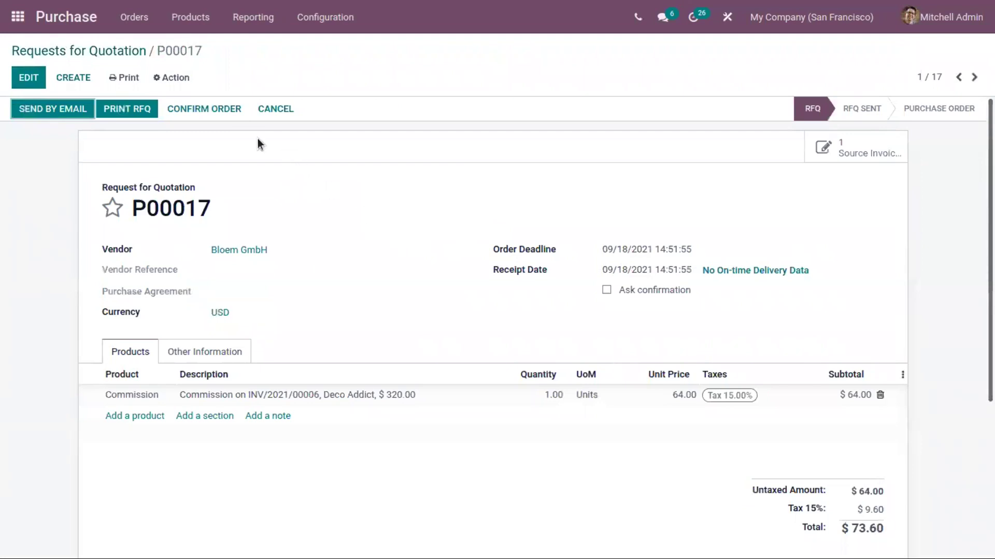
Step: Confirm P00017 as a purchase order and remove the 15% tax from the commission line
{"action": "left_click", "coordinate": [222, 110]}
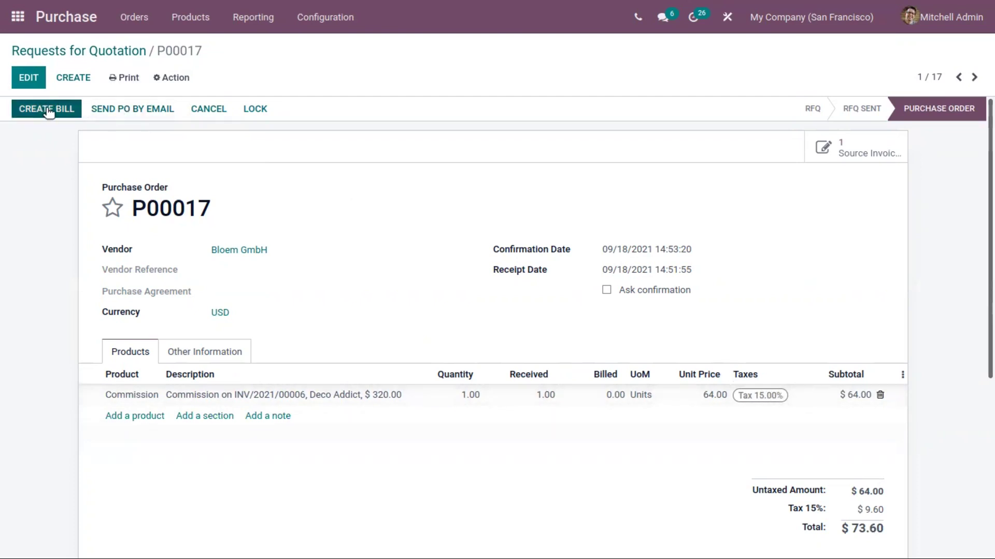
{"action": "left_click", "coordinate": [29, 77]}
{"action": "left_click", "coordinate": [772, 394]}
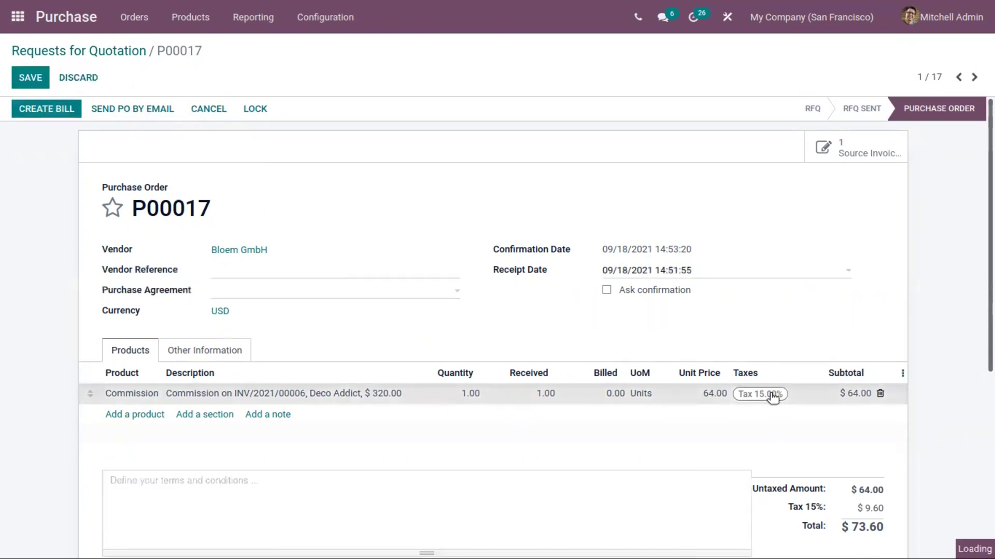
{"action": "left_click", "coordinate": [788, 395]}
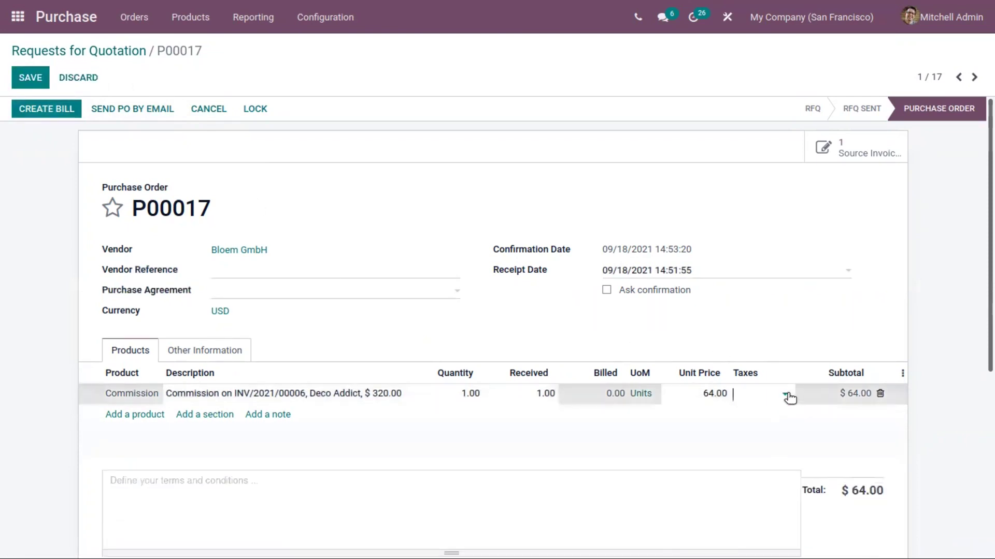
{"action": "left_click", "coordinate": [307, 202]}
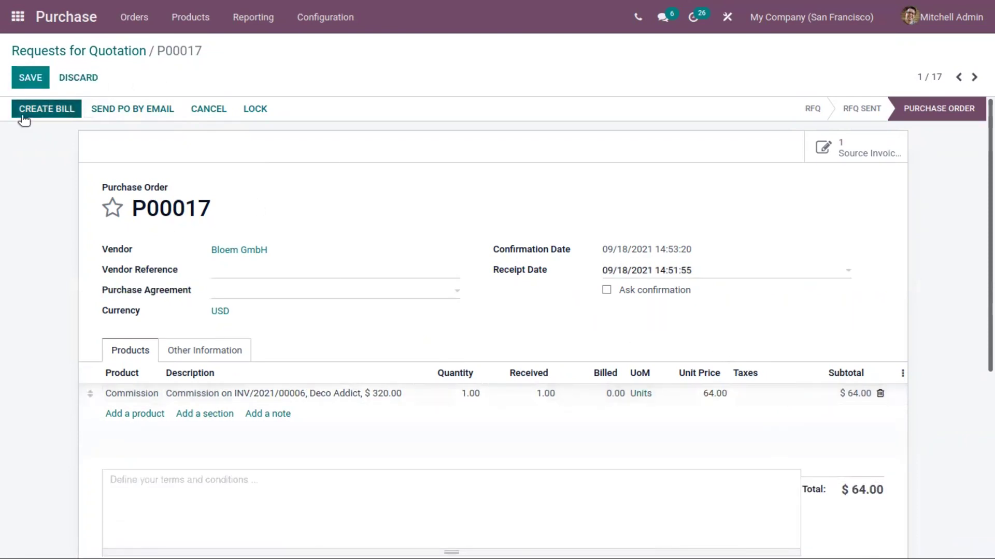
Step: Create the vendor bill, set its bill date to 09/18/2021, and confirm it
{"action": "left_click", "coordinate": [55, 110]}
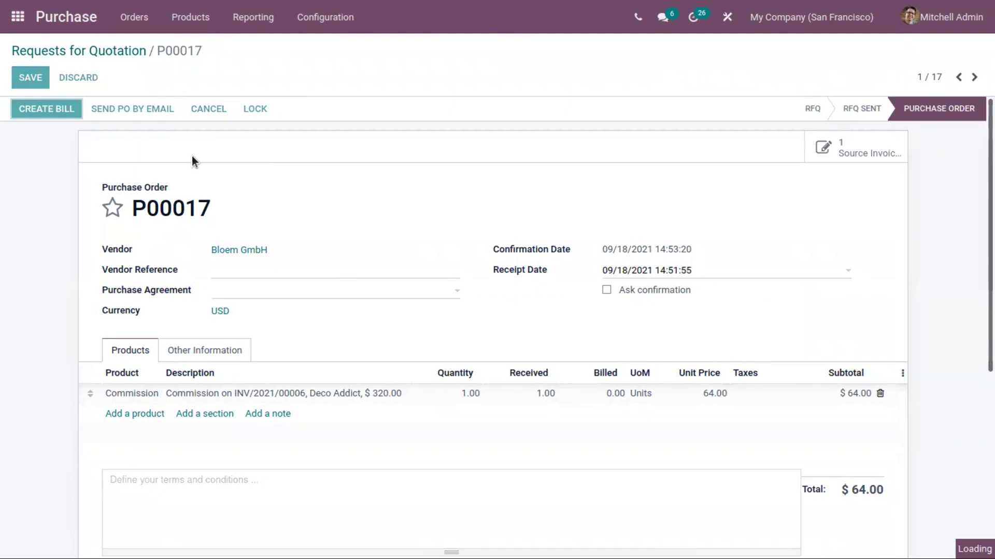
{"action": "left_click", "coordinate": [52, 109]}
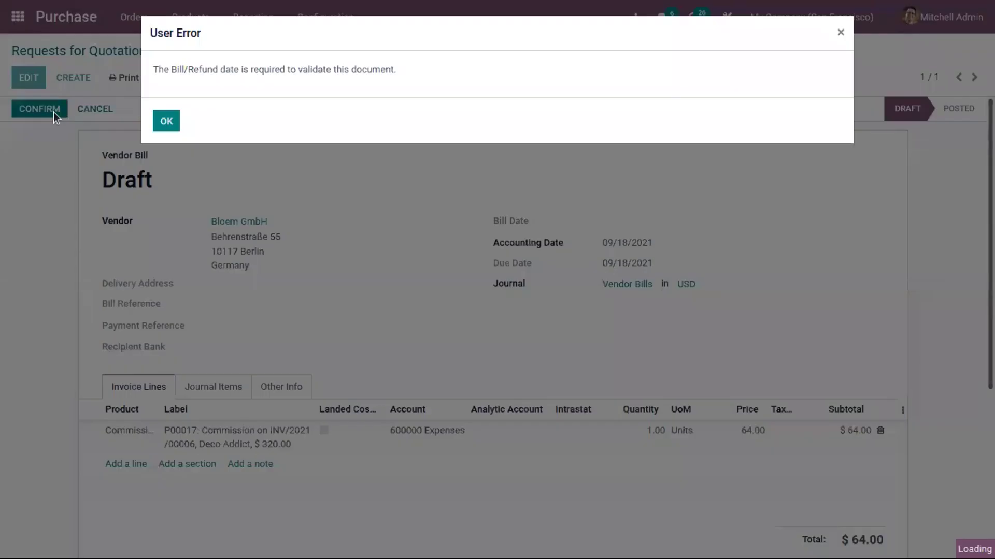
{"action": "left_click", "coordinate": [165, 120]}
{"action": "left_click", "coordinate": [29, 78]}
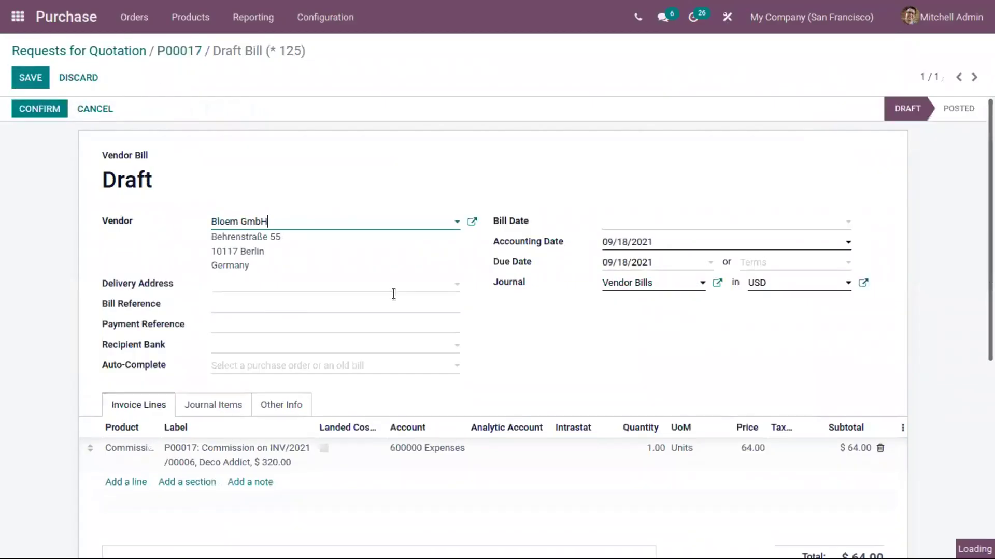
{"action": "left_click", "coordinate": [608, 228]}
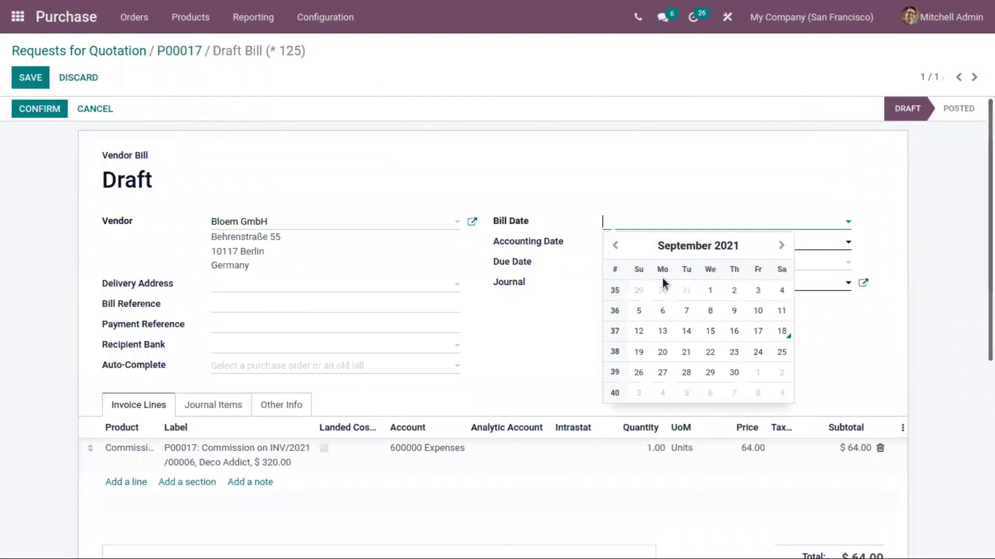
{"action": "left_click", "coordinate": [781, 332]}
{"action": "left_click", "coordinate": [45, 113]}
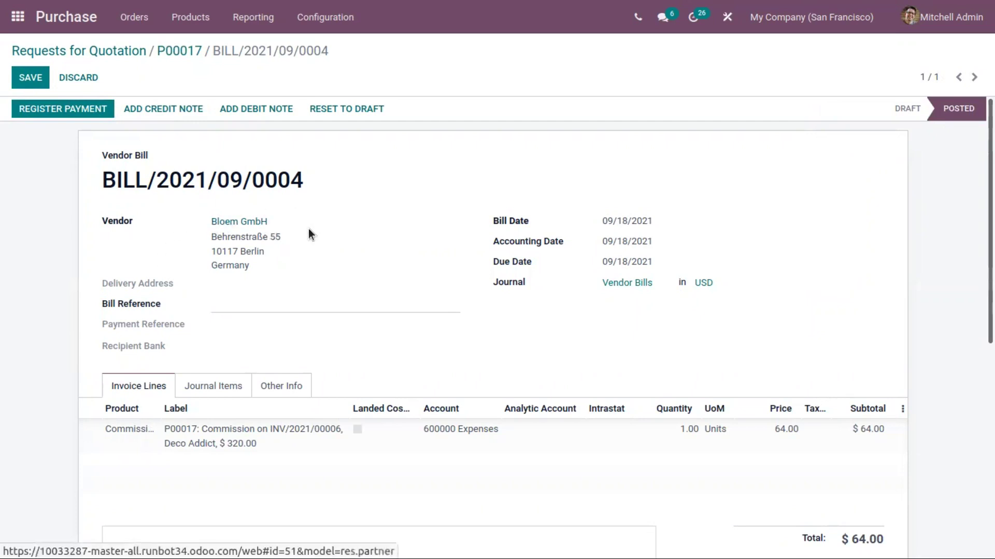
Step: Pay the $64.00 commission bill and return to purchase order P00017
{"action": "left_click", "coordinate": [94, 111]}
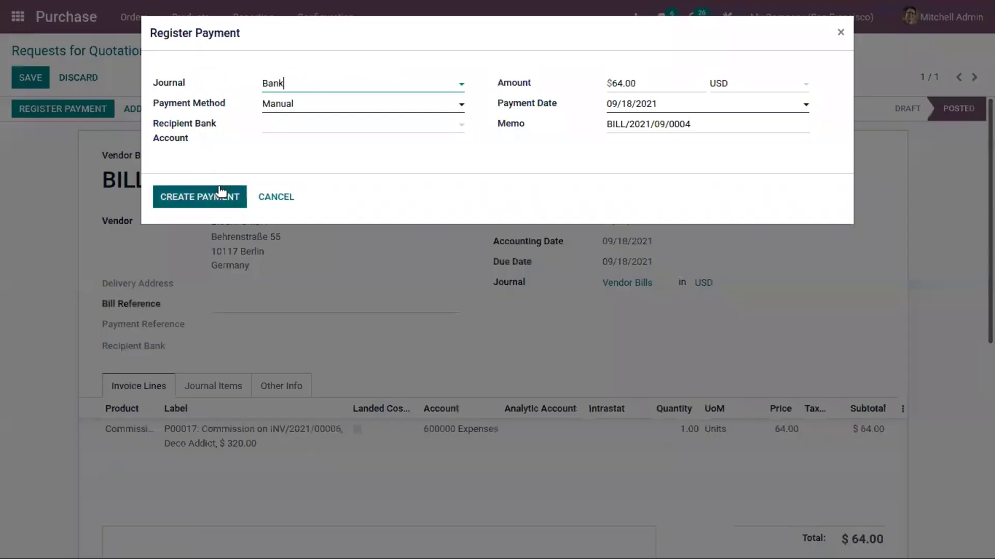
{"action": "left_click", "coordinate": [218, 193]}
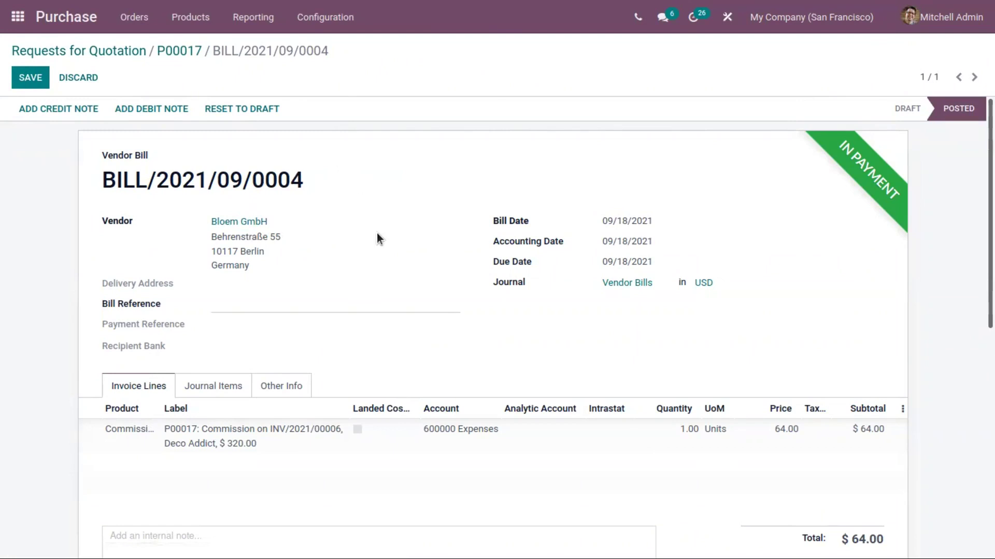
{"action": "left_click", "coordinate": [170, 51]}
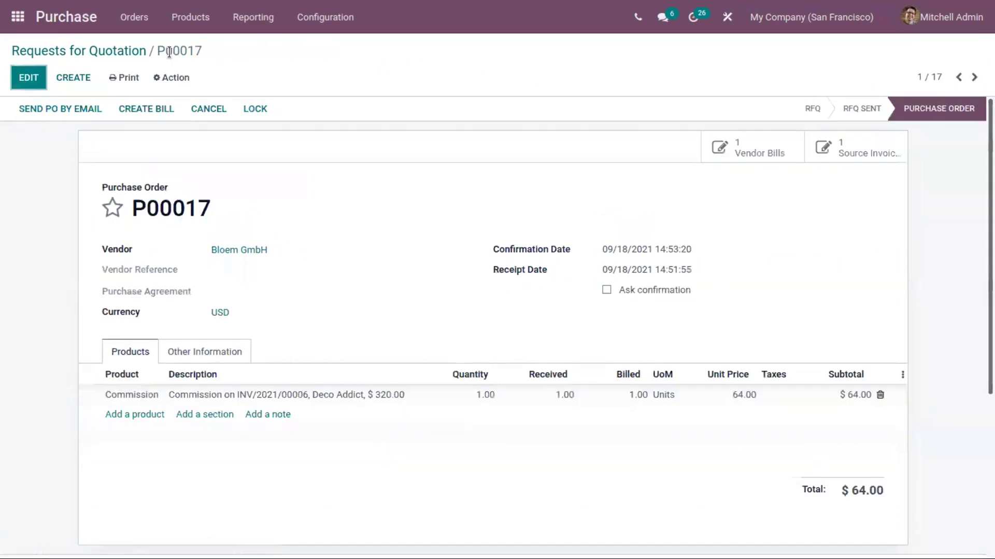
Step: Leave P00017 through the Requests for Quotation list and open the CRM app
{"action": "left_click", "coordinate": [117, 51]}
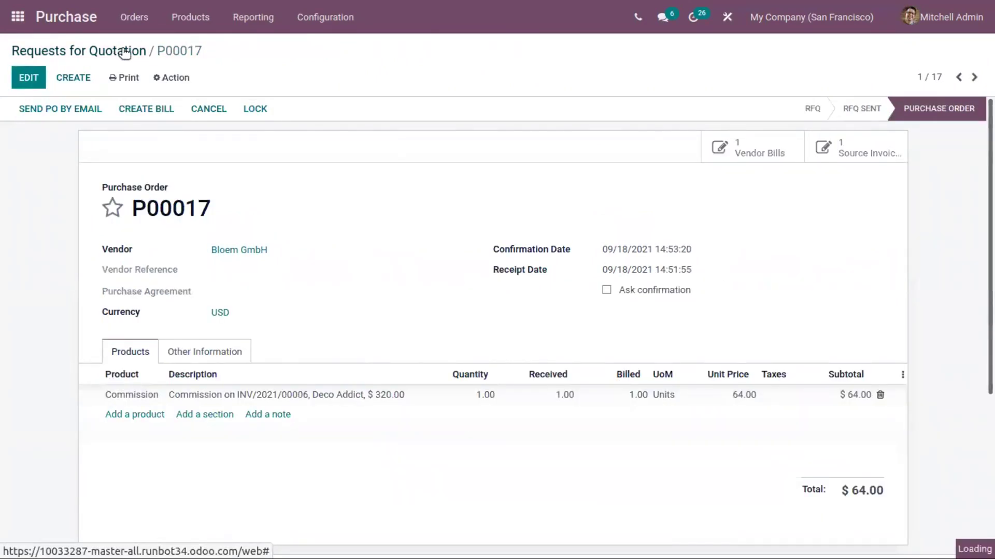
{"action": "left_click", "coordinate": [18, 17]}
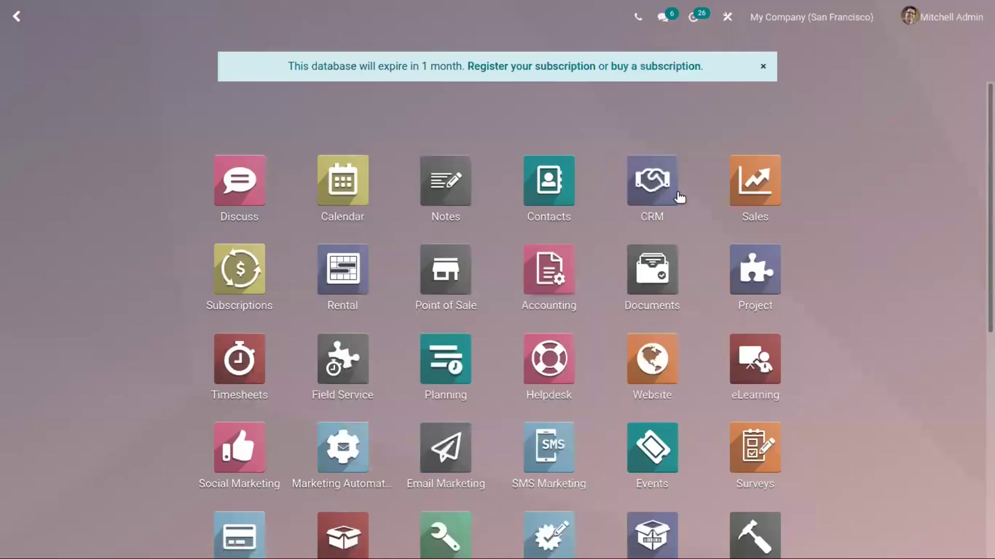
{"action": "left_click", "coordinate": [645, 181]}
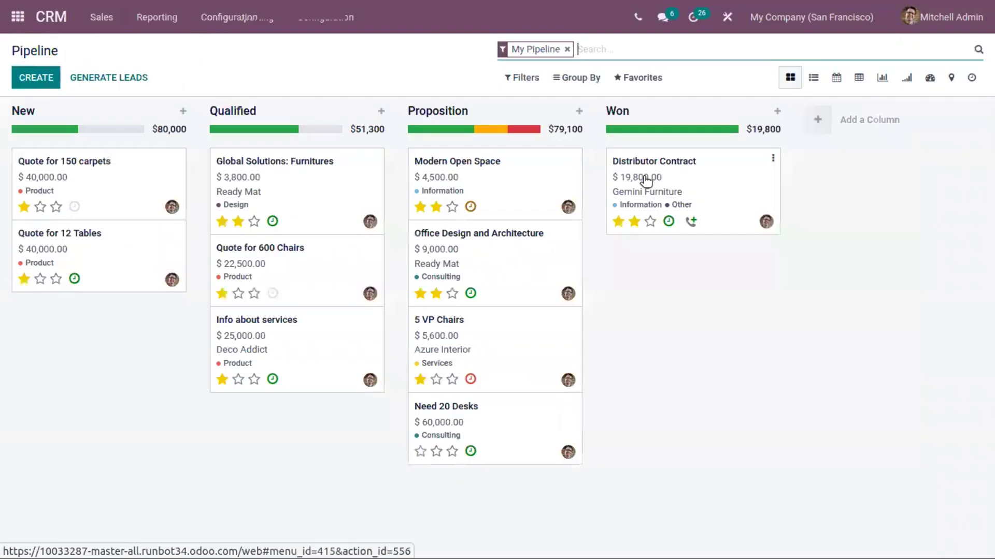